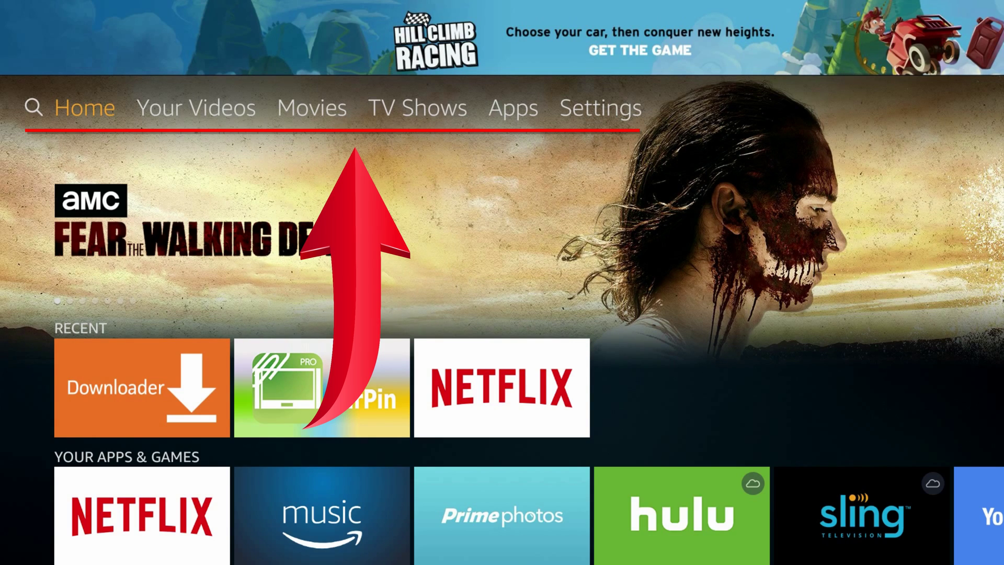
Step: Go to the Settings section of the Fire TV home screen
{"action": "key", "text": "Right"}
{"action": "key", "text": "Right"}
{"action": "key", "text": "Right"}
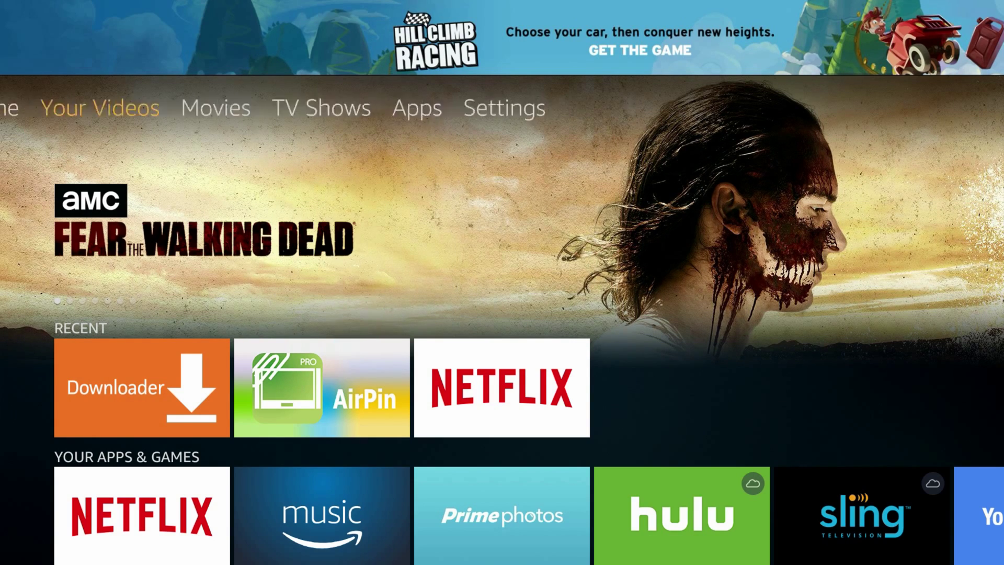
{"action": "key", "text": "Right"}
{"action": "key", "text": "Right"}
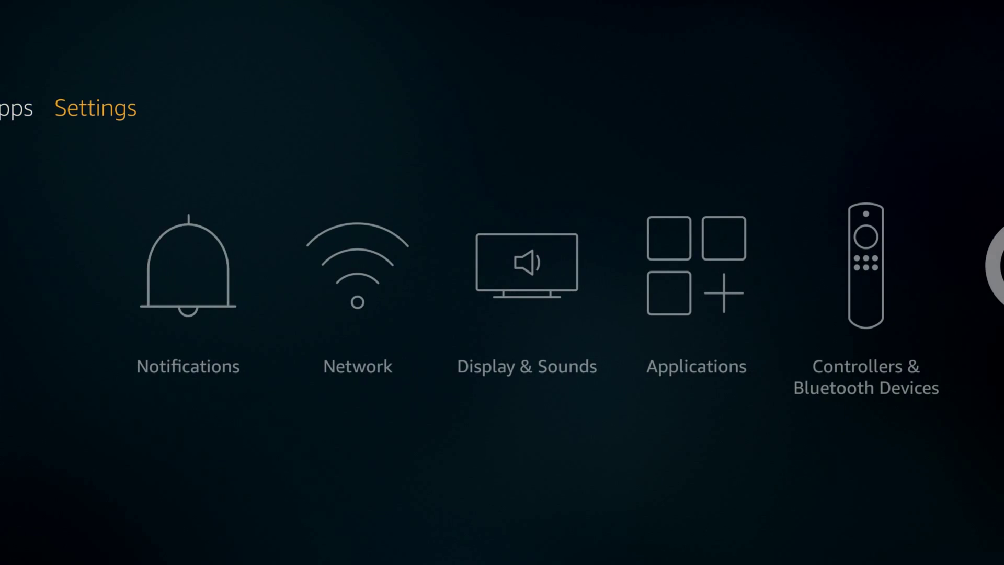
Step: Open the Device settings category
{"action": "key", "text": "Down"}
{"action": "key", "text": "Right"}
{"action": "key", "text": "Right"}
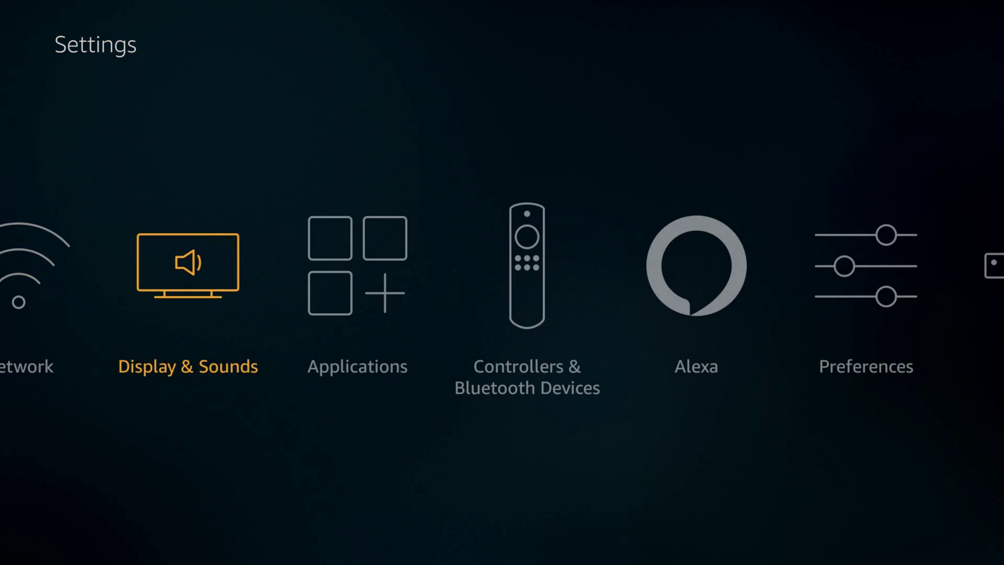
{"action": "key", "text": "Right"}
{"action": "key", "text": "Right"}
{"action": "key", "text": "Right"}
{"action": "key", "text": "Right"}
{"action": "key", "text": "Right"}
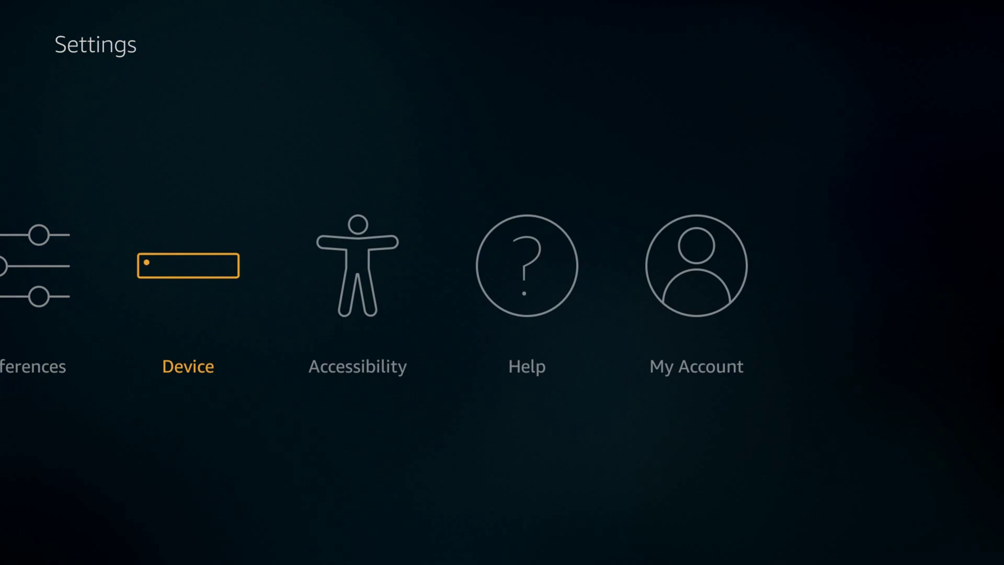
{"action": "key", "text": "Return"}
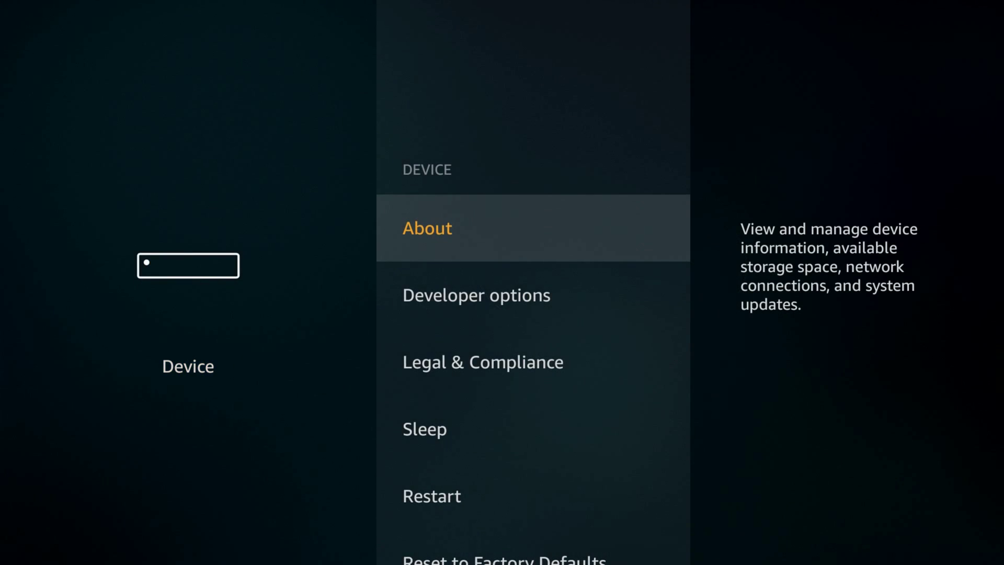
Step: In the developer options, turn on ADB debugging and USB debugging
{"action": "key", "text": "Down"}
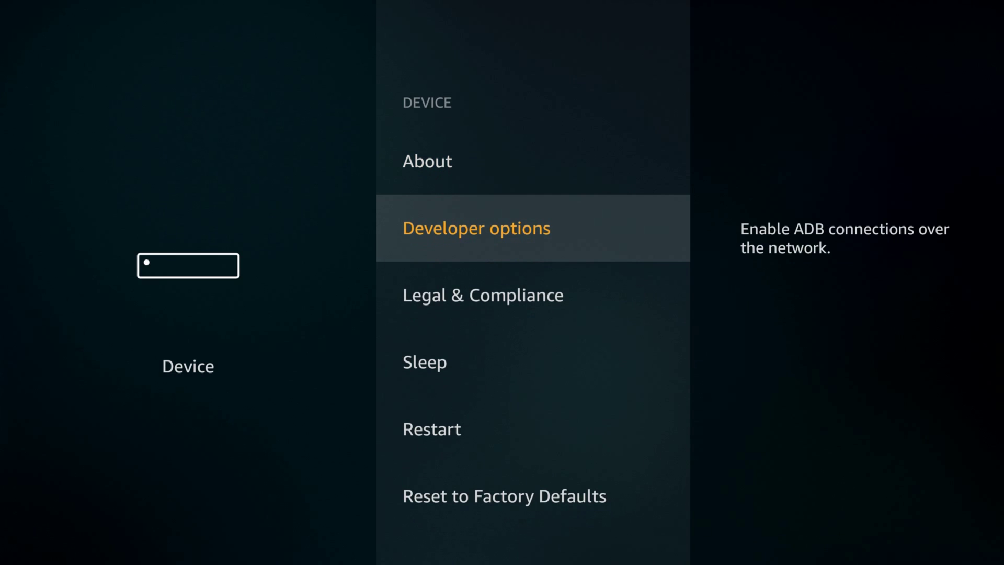
{"action": "key", "text": "Return"}
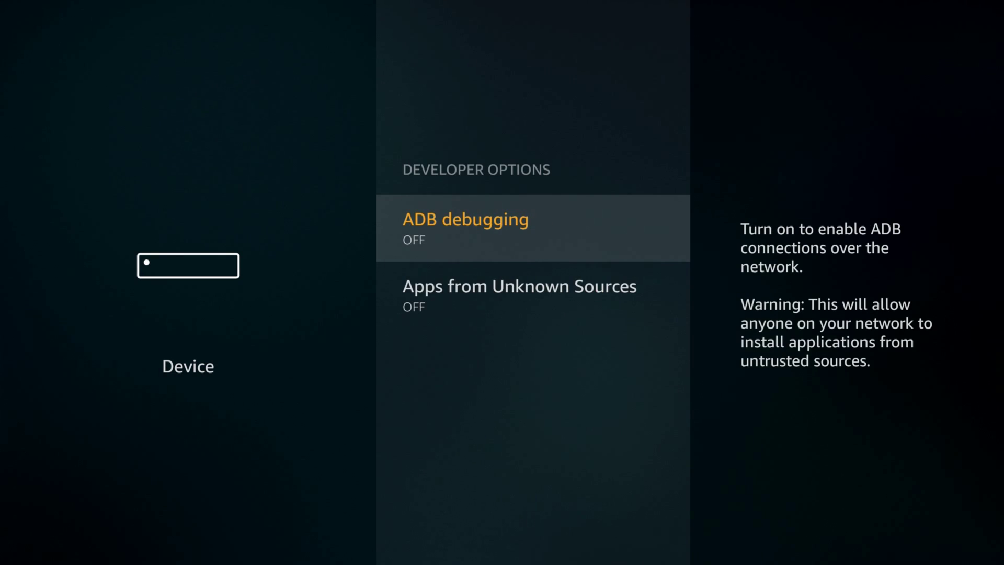
{"action": "key", "text": "Return"}
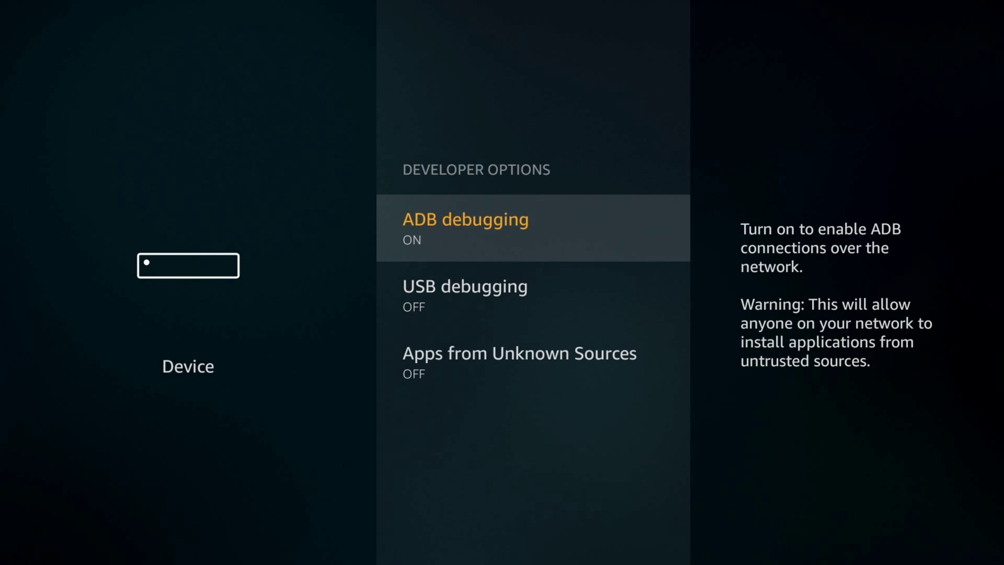
{"action": "key", "text": "Down"}
{"action": "key", "text": "Return"}
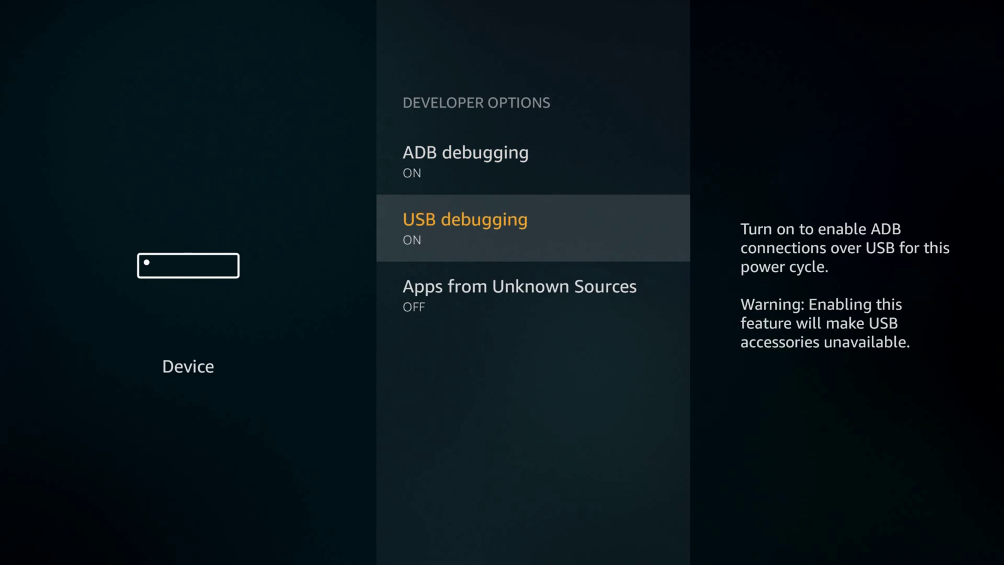
Step: Allow installation of apps from unknown sources and accept the security warning
{"action": "key", "text": "Down"}
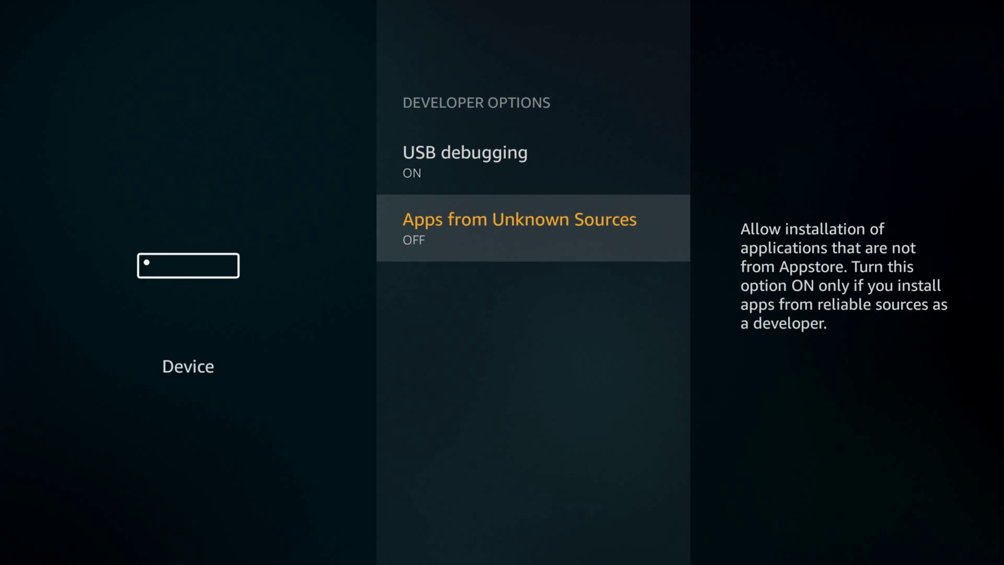
{"action": "key", "text": "Return"}
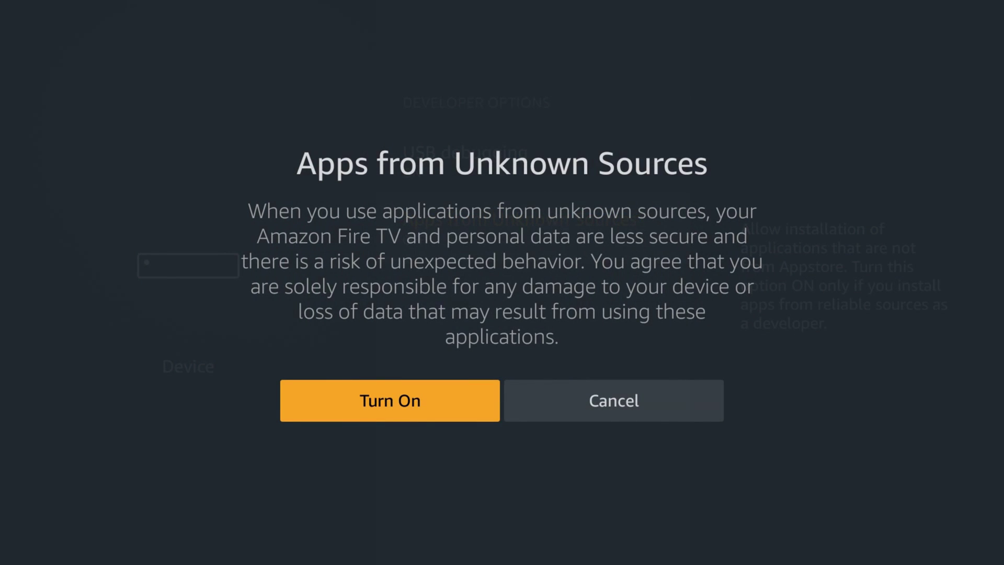
{"action": "key", "text": "Return"}
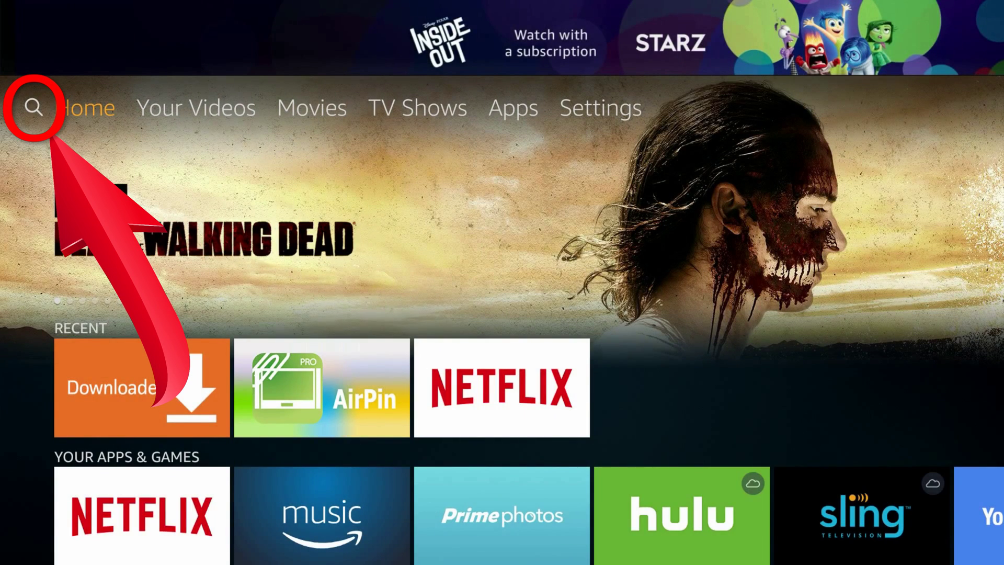
Step: Enter "Firedl" as the search term in the Fire TV home screen search
{"action": "key", "text": "Left"}
{"action": "key", "text": "Return"}
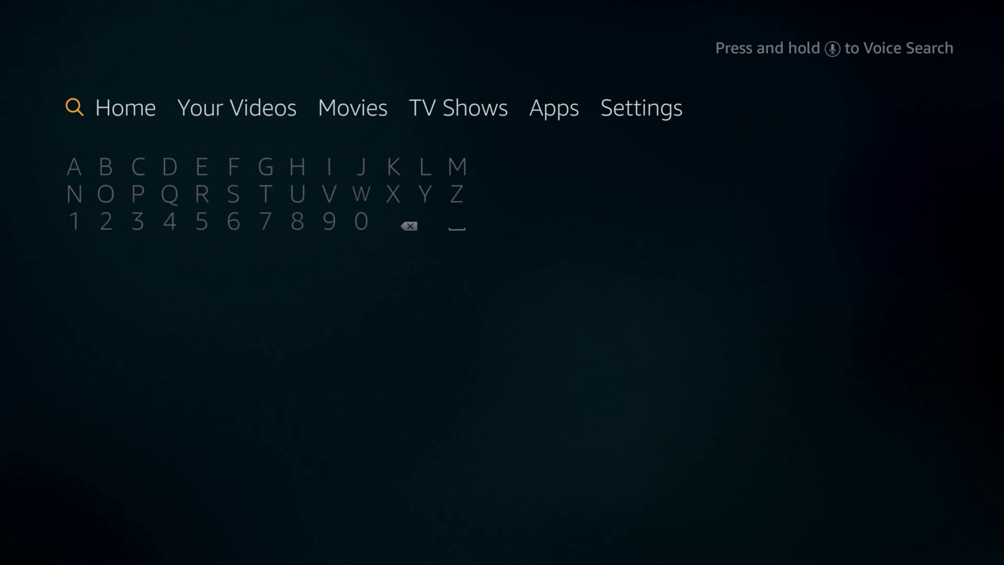
{"action": "key", "text": "Down"}
{"action": "key", "text": "Right"}
{"action": "key", "text": "Right"}
{"action": "key", "text": "Right"}
{"action": "key", "text": "Right"}
{"action": "key", "text": "Right"}
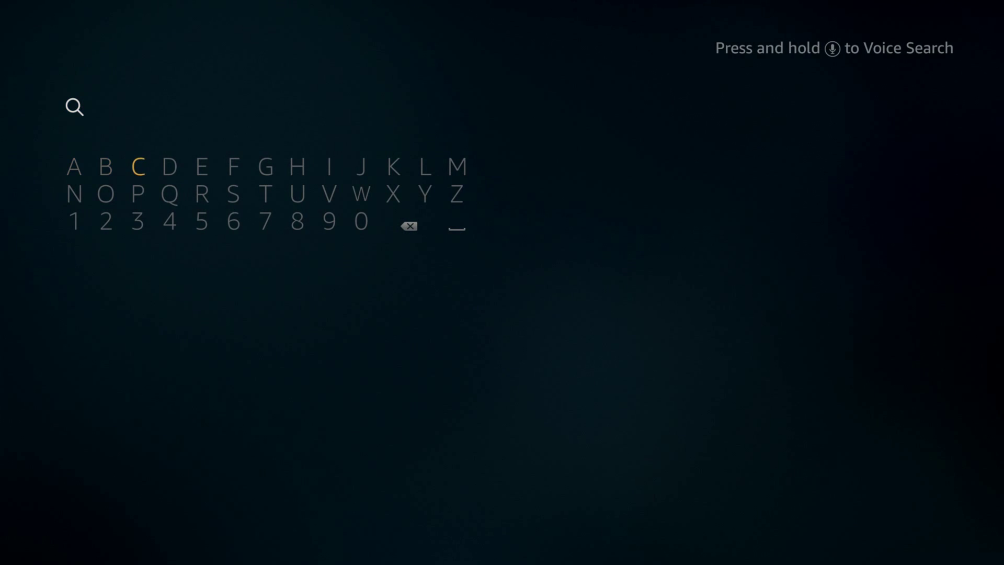
{"action": "key", "text": "Return"}
{"action": "key", "text": "Right"}
{"action": "key", "text": "Right"}
{"action": "key", "text": "Right"}
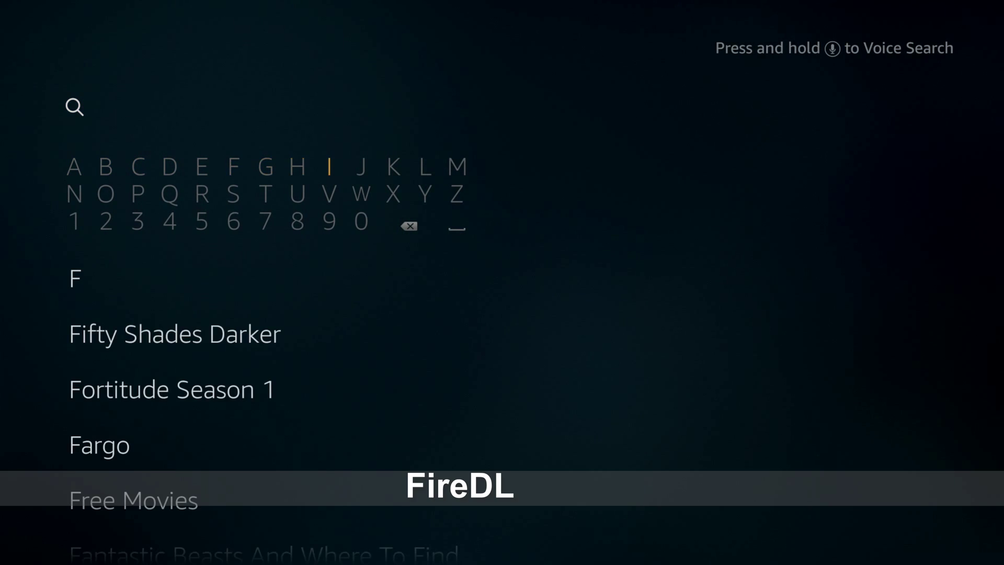
{"action": "key", "text": "Return"}
{"action": "key", "text": "Left"}
{"action": "key", "text": "Left"}
{"action": "key", "text": "Down"}
{"action": "key", "text": "Left"}
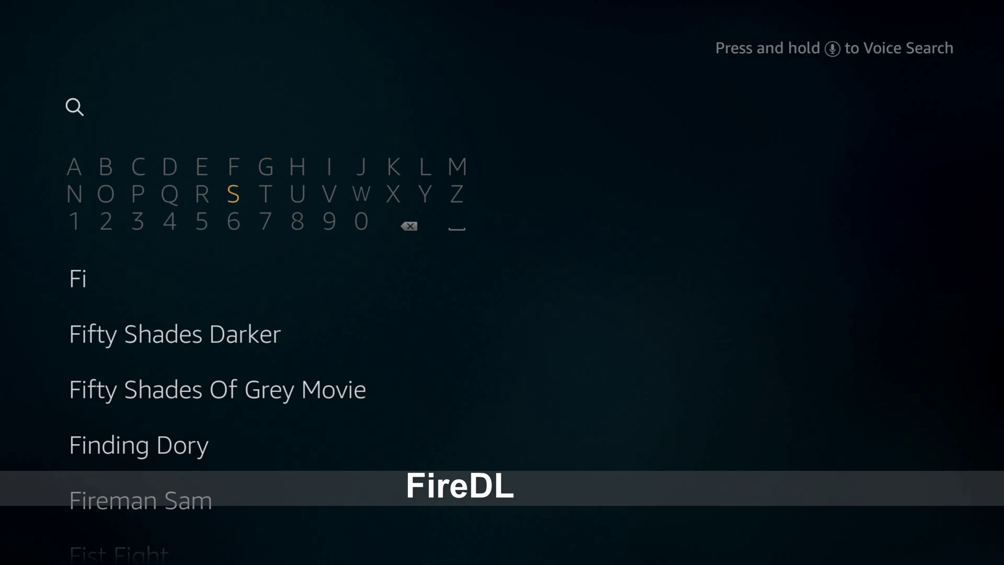
{"action": "key", "text": "Left"}
{"action": "key", "text": "Return"}
{"action": "key", "text": "Up"}
{"action": "key", "text": "Return"}
{"action": "key", "text": "Left"}
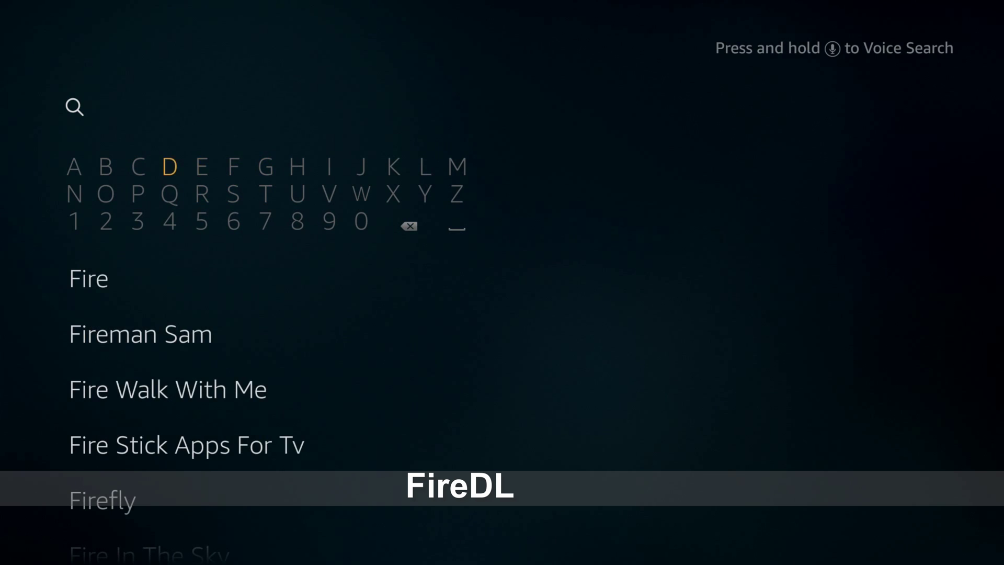
{"action": "key", "text": "Return"}
{"action": "key", "text": "Left"}
{"action": "key", "text": "Left"}
{"action": "key", "text": "Left"}
{"action": "key", "text": "Left"}
{"action": "key", "text": "Left"}
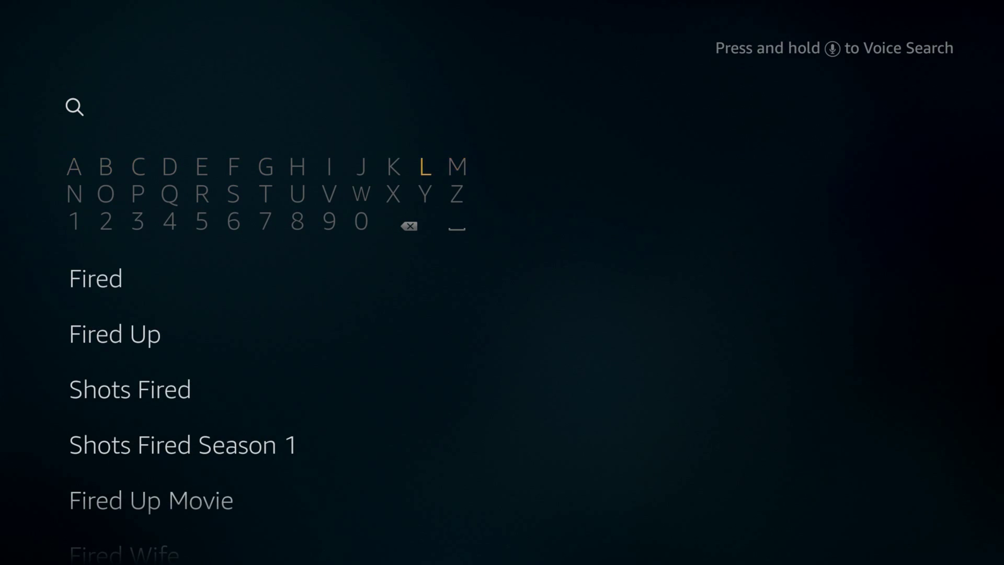
{"action": "key", "text": "Return"}
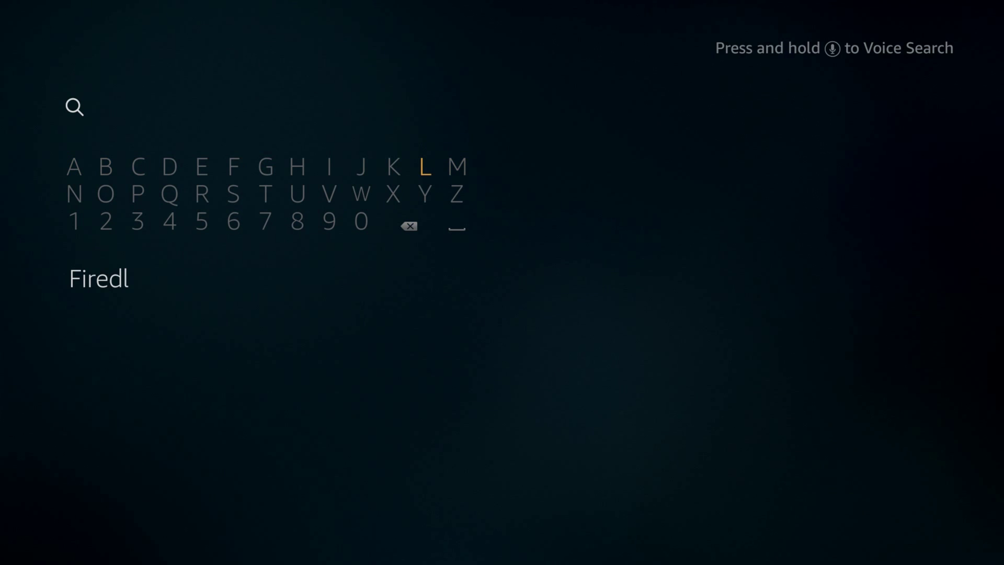
Step: Run the Firedl search, then download and open the FireDL app from the Apps & Games results
{"action": "key", "text": "Down"}
{"action": "key", "text": "Down"}
{"action": "key", "text": "Down"}
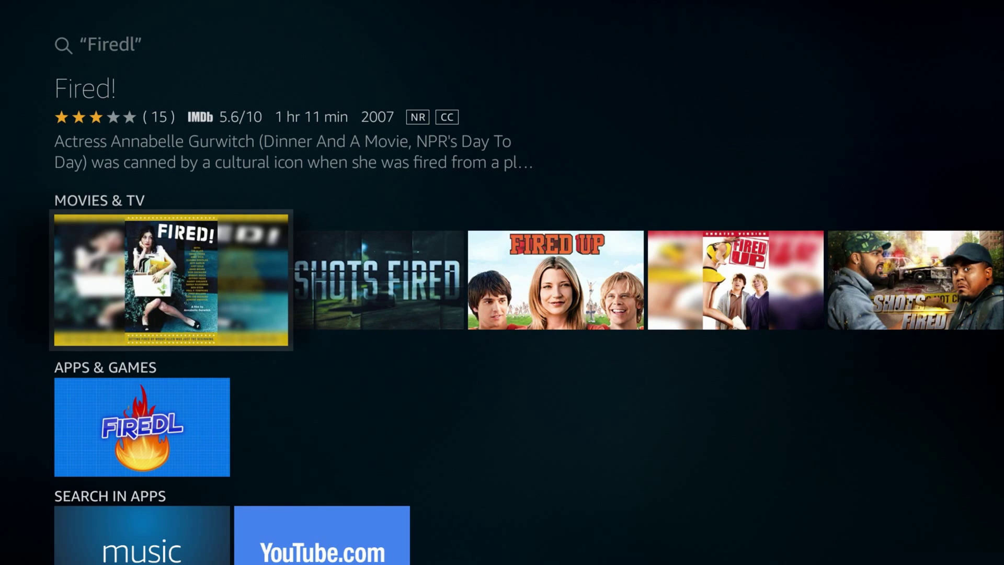
{"action": "key", "text": "Down"}
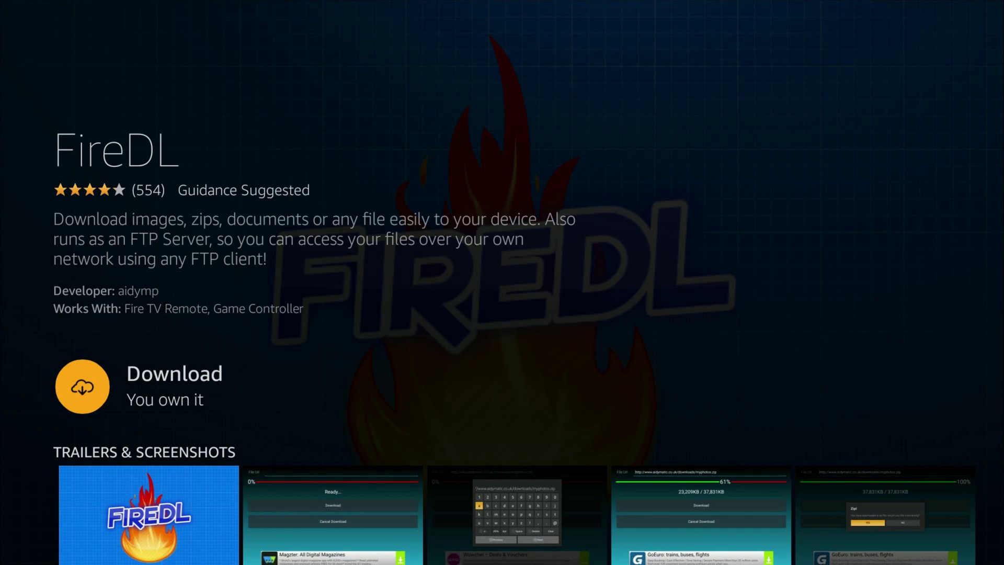
{"action": "key", "text": "Return"}
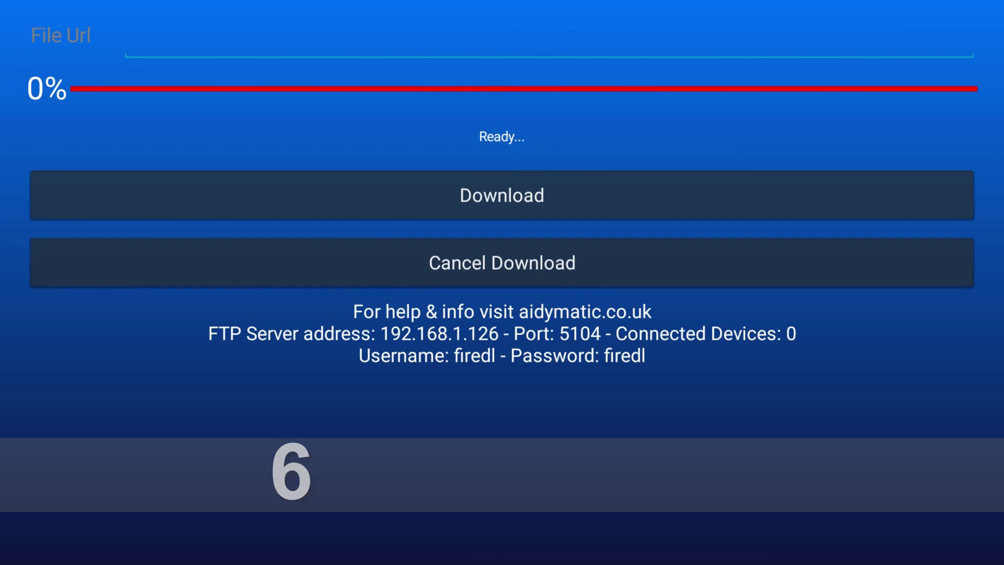
Step: Enter the download code 60003 as the file URL in FireDL
{"action": "key", "text": "Return"}
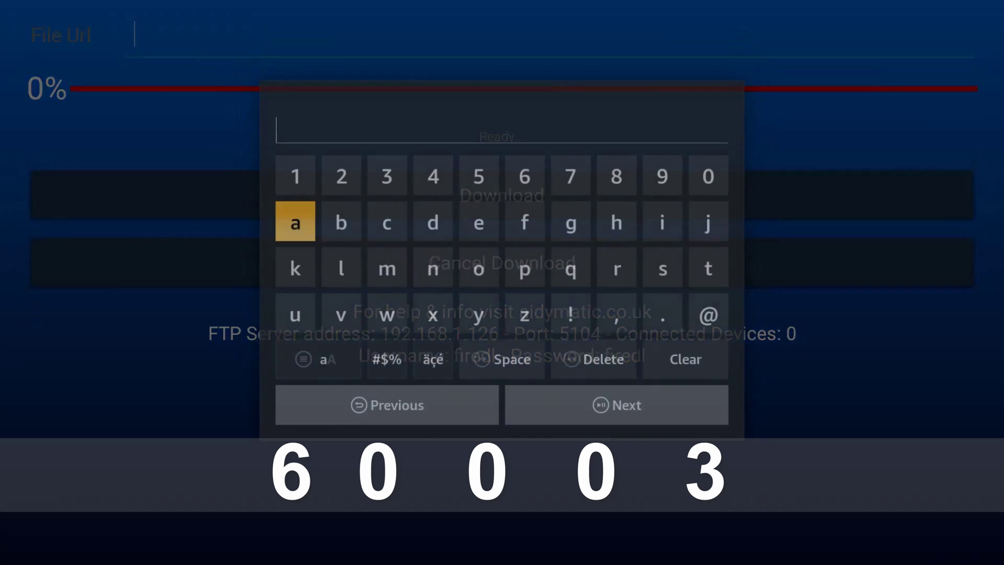
{"action": "key", "text": "Right"}
{"action": "key", "text": "Up"}
{"action": "key", "text": "Right"}
{"action": "key", "text": "Right"}
{"action": "key", "text": "Right"}
{"action": "key", "text": "Right"}
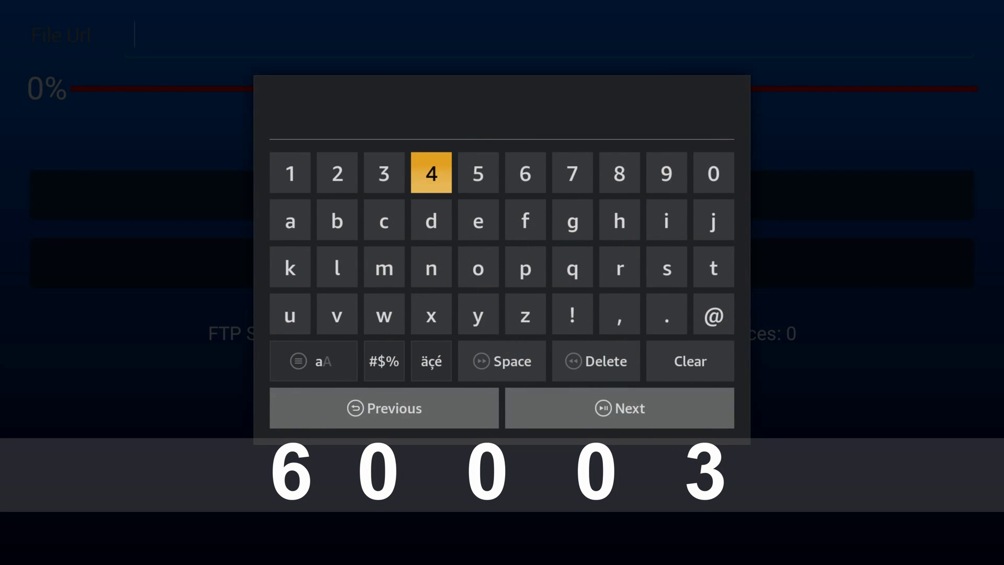
{"action": "key", "text": "Return"}
{"action": "key", "text": "Right"}
{"action": "key", "text": "Right"}
{"action": "key", "text": "Right"}
{"action": "key", "text": "Right"}
{"action": "key", "text": "Return"}
{"action": "key", "text": "Return"}
{"action": "key", "text": "Return"}
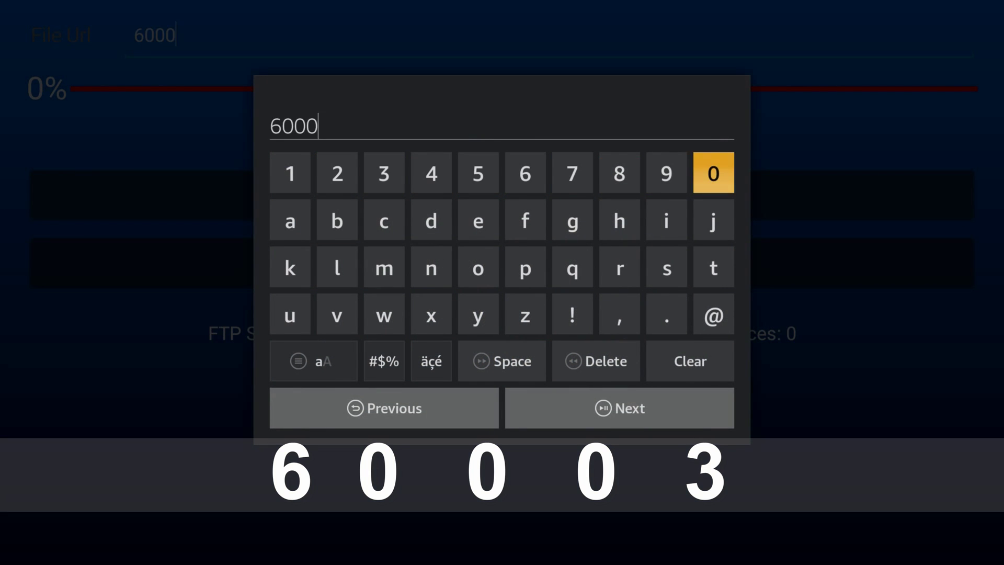
{"action": "key", "text": "Left"}
{"action": "key", "text": "Left"}
{"action": "key", "text": "Left"}
{"action": "key", "text": "Left"}
{"action": "key", "text": "Left"}
{"action": "key", "text": "Left"}
{"action": "key", "text": "Left"}
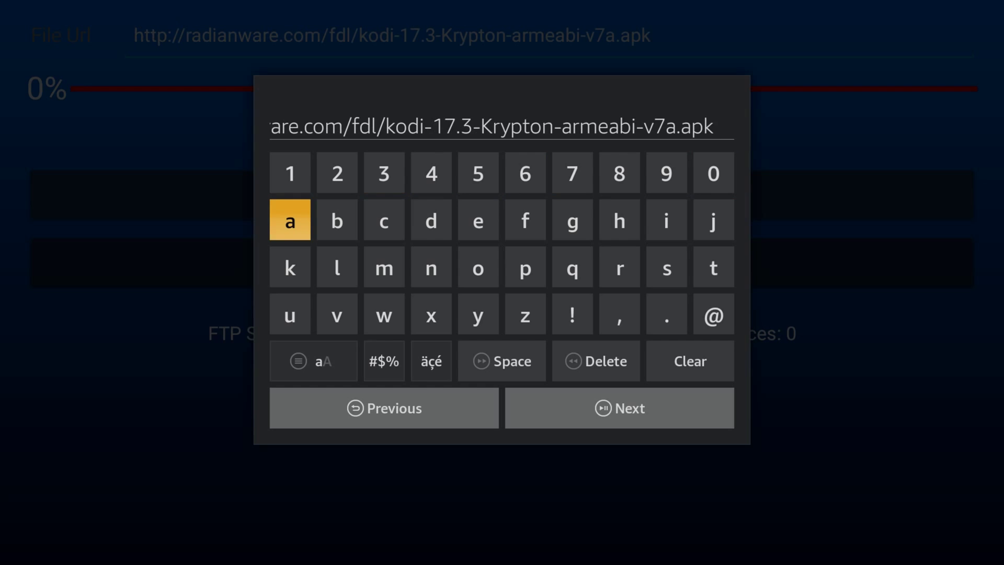
Step: Confirm the kodi-17.3-Krypton-armeabi-v7a.apk file URL and download the file
{"action": "key", "text": "Down"}
{"action": "key", "text": "Down"}
{"action": "key", "text": "Down"}
{"action": "key", "text": "Down"}
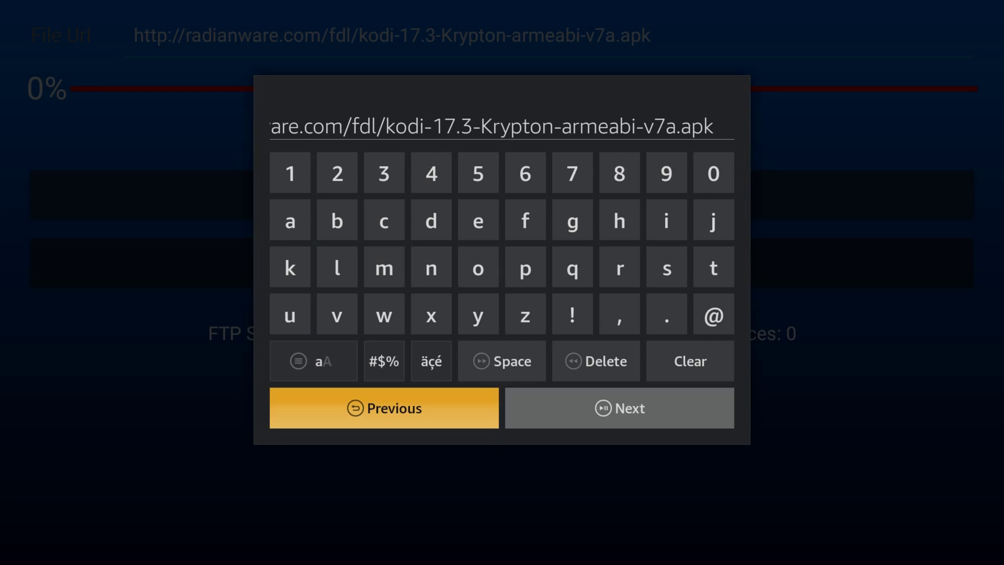
{"action": "key", "text": "Right"}
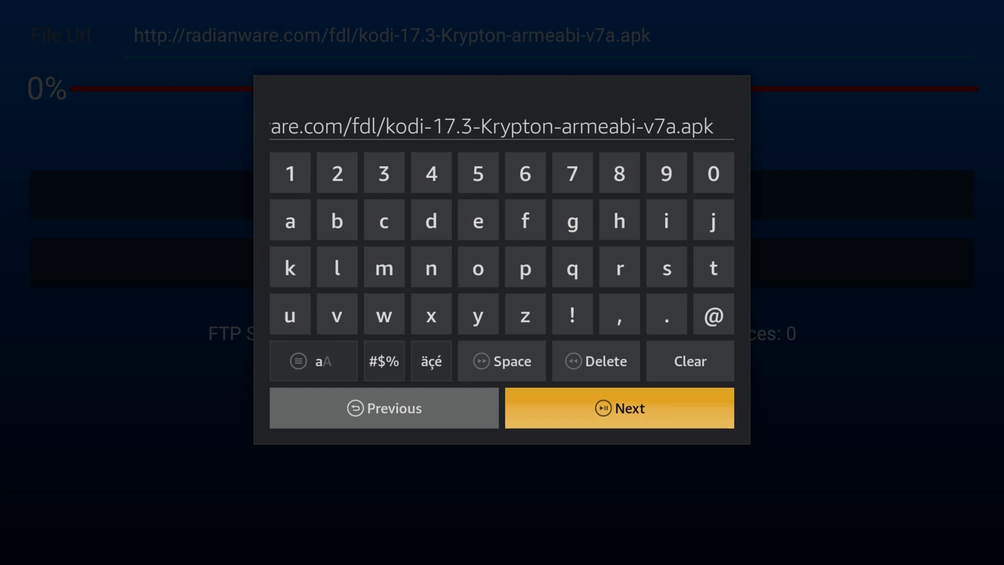
{"action": "key", "text": "Return"}
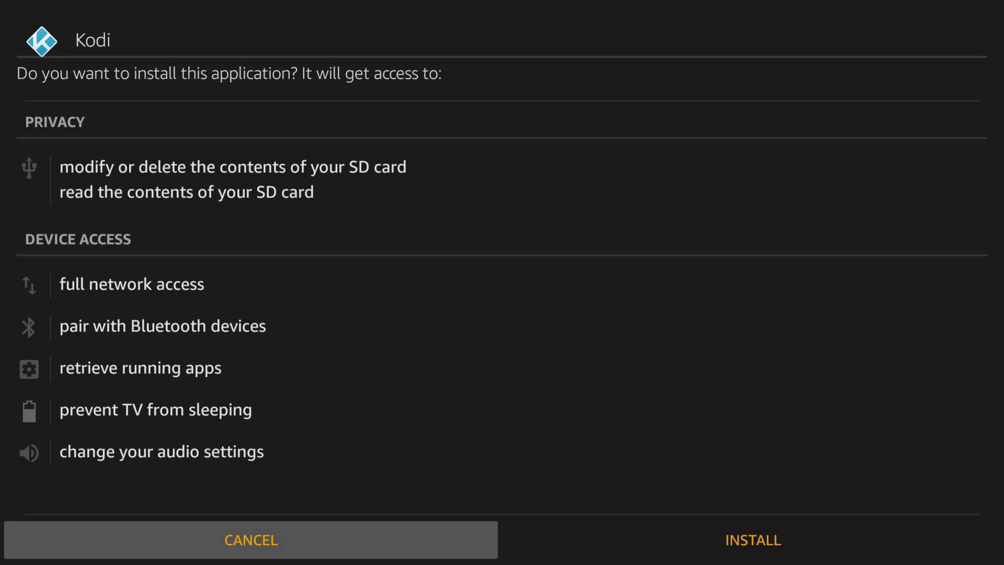
Step: Install Kodi with the requested permissions and open it
{"action": "key", "text": "Right"}
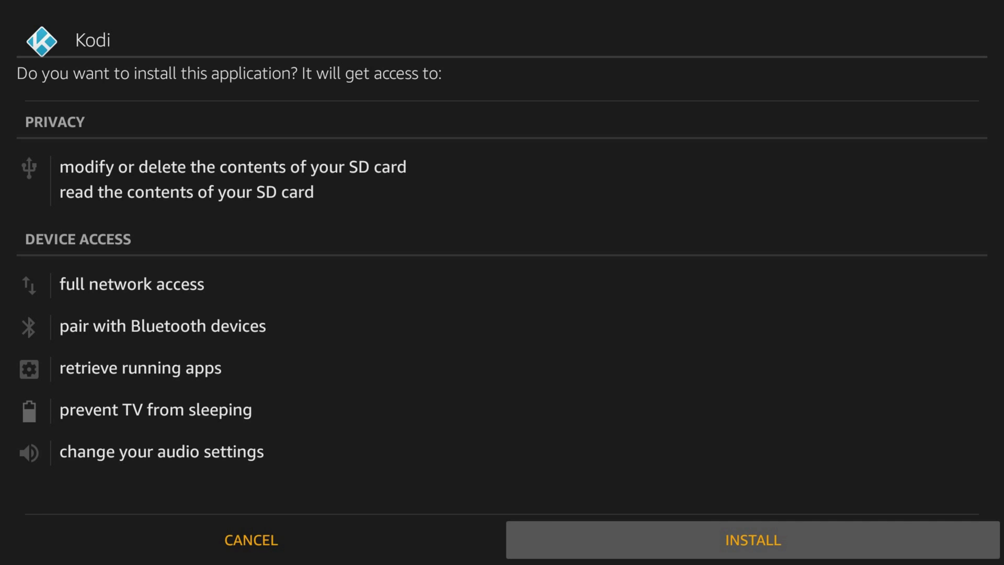
{"action": "key", "text": "Return"}
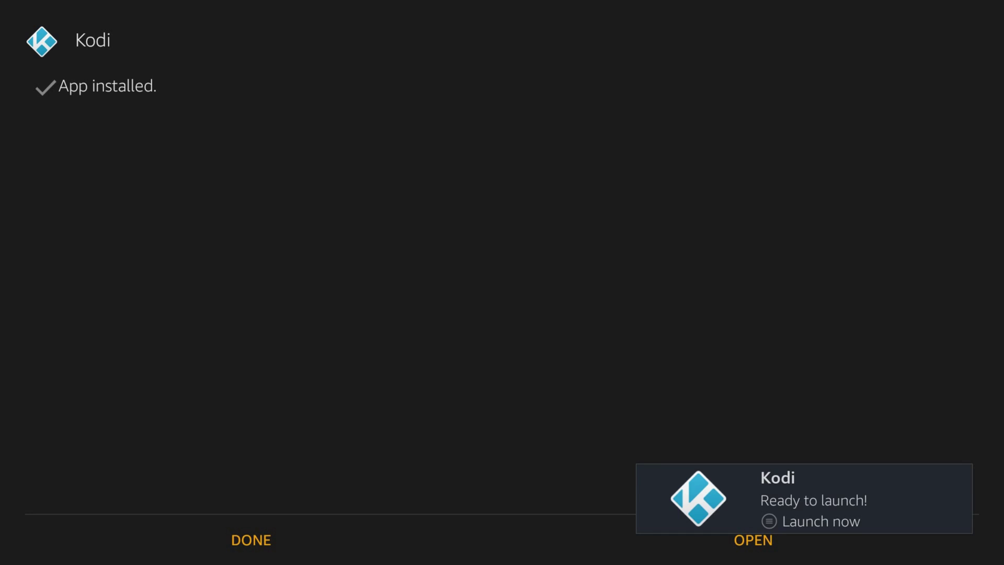
{"action": "key", "text": "Left"}
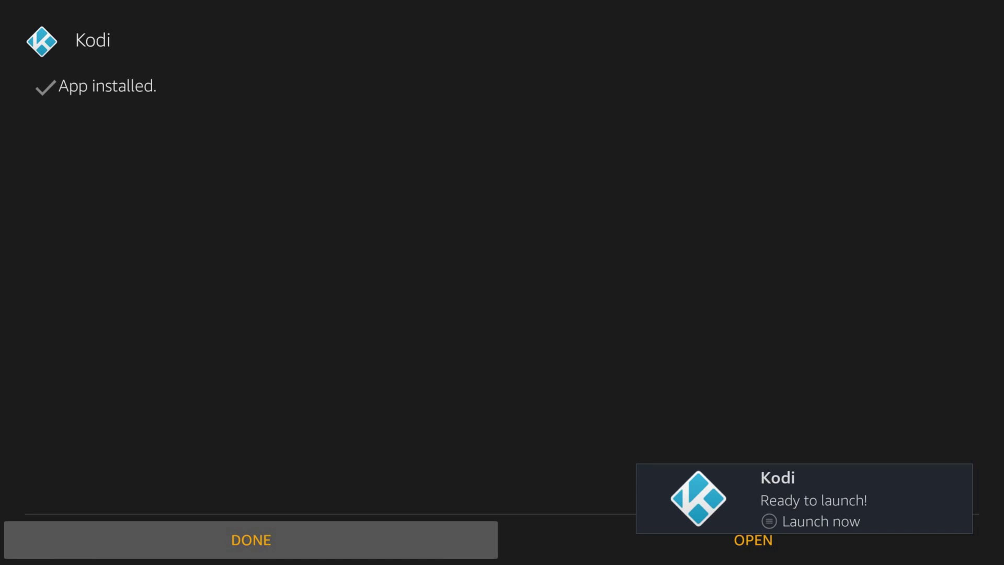
{"action": "key", "text": "Right"}
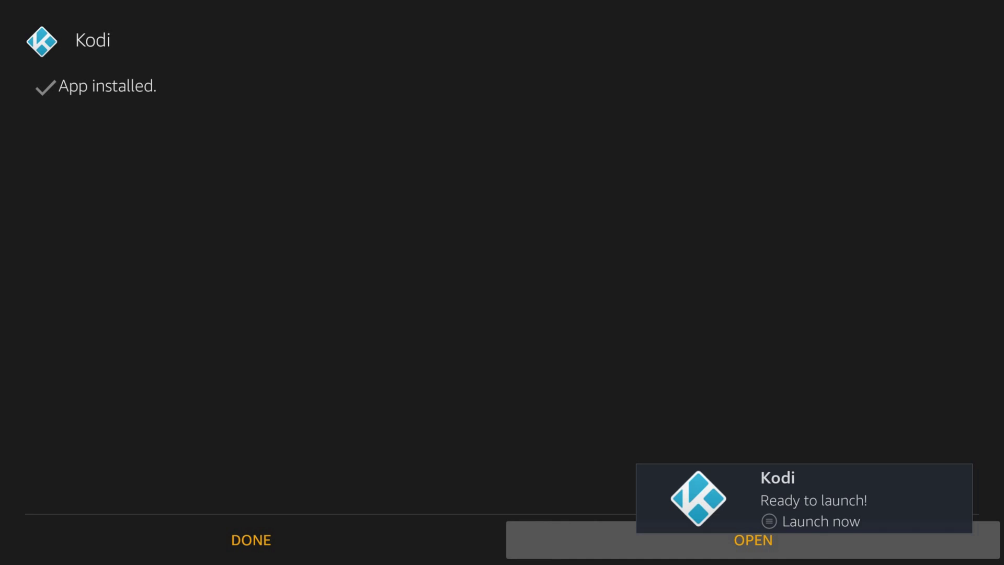
{"action": "key", "text": "Return"}
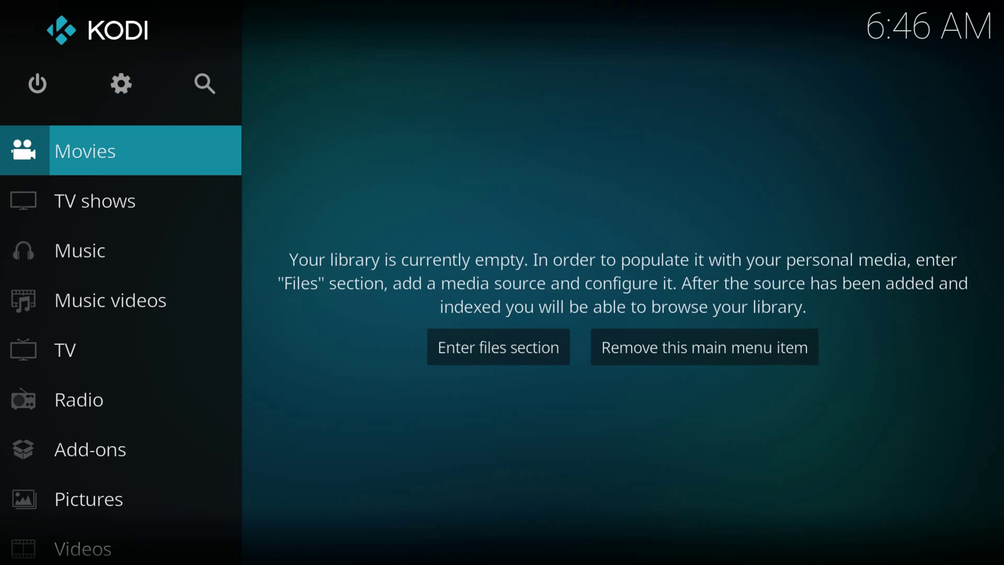
Step: Open the File manager from Kodi's system settings
{"action": "key", "text": "Up"}
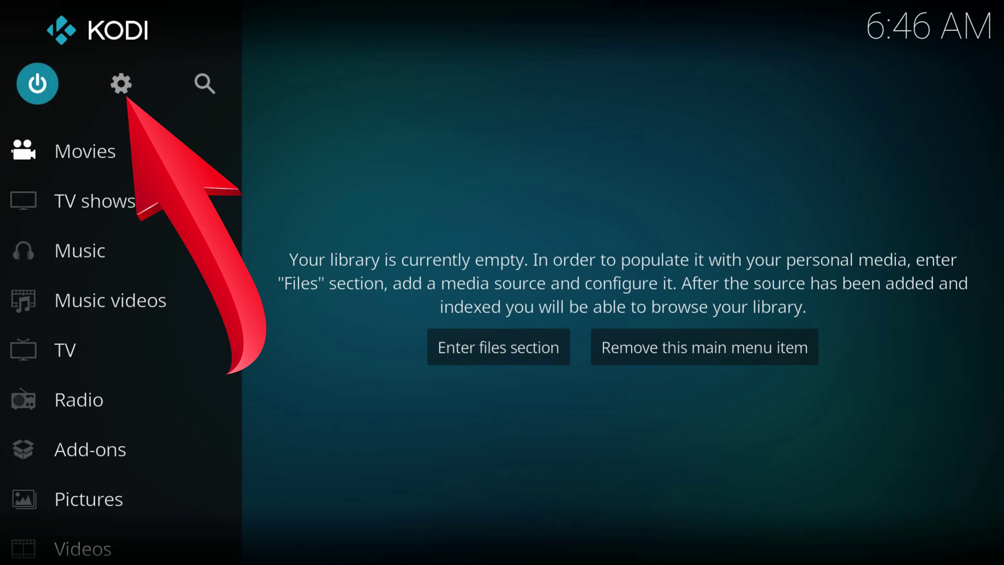
{"action": "key", "text": "Right"}
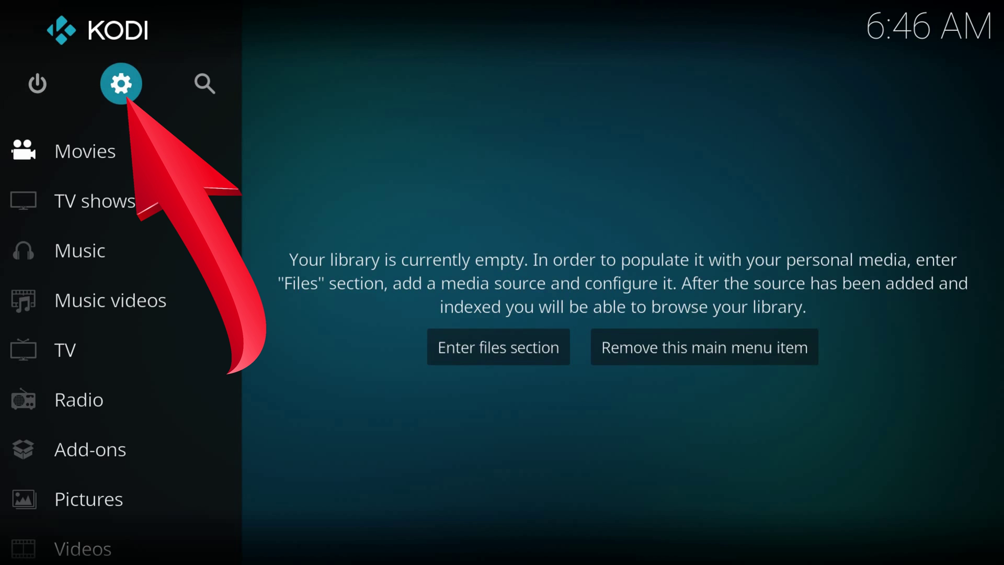
{"action": "key", "text": "Return"}
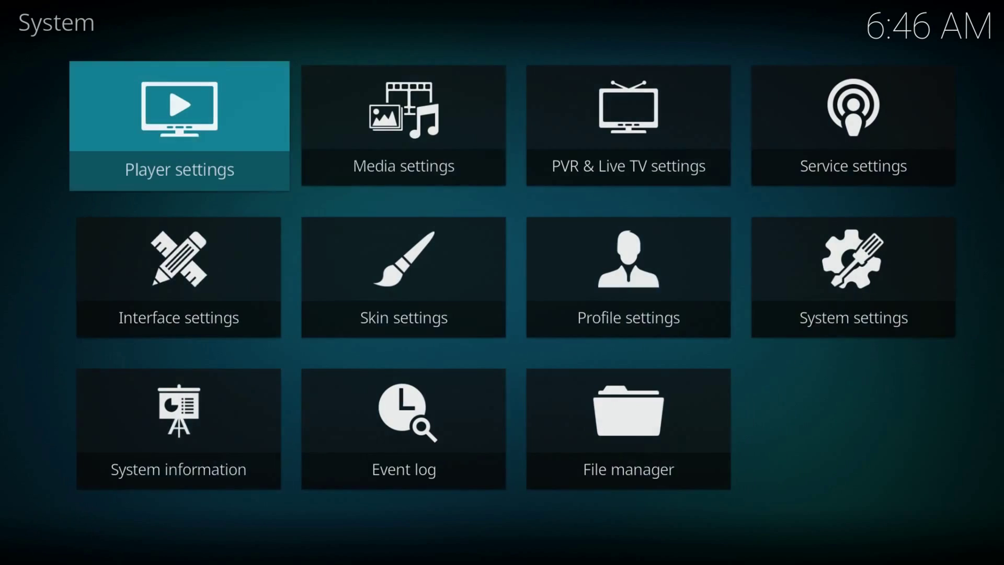
{"action": "key", "text": "Down"}
{"action": "key", "text": "Down"}
{"action": "key", "text": "Right"}
{"action": "key", "text": "Right"}
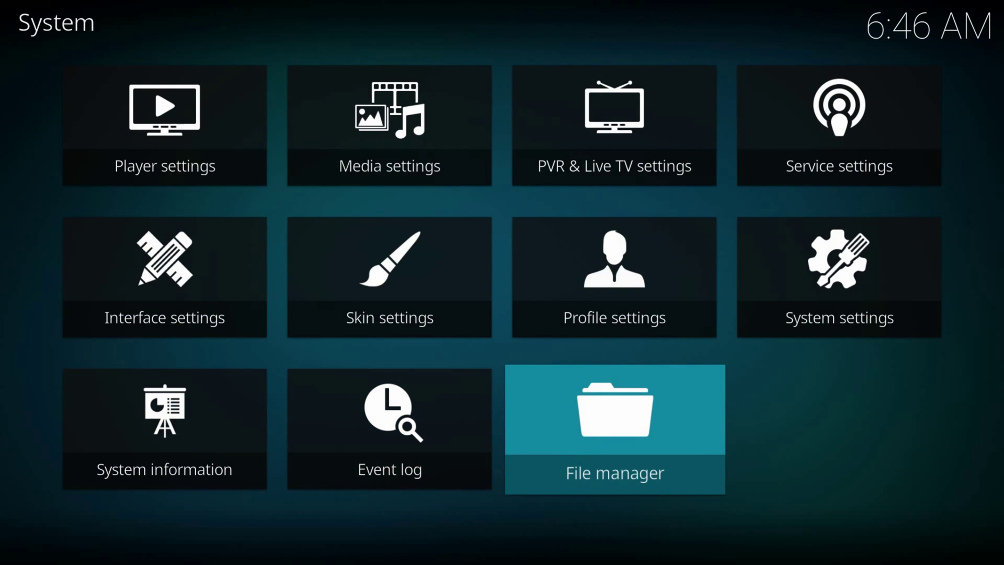
{"action": "key", "text": "Return"}
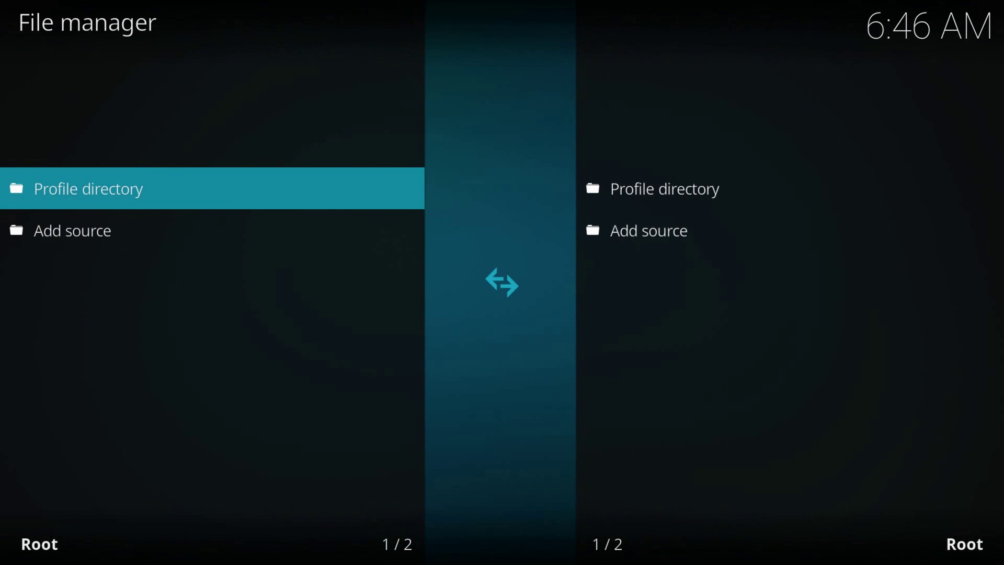
{"action": "key", "text": "Down"}
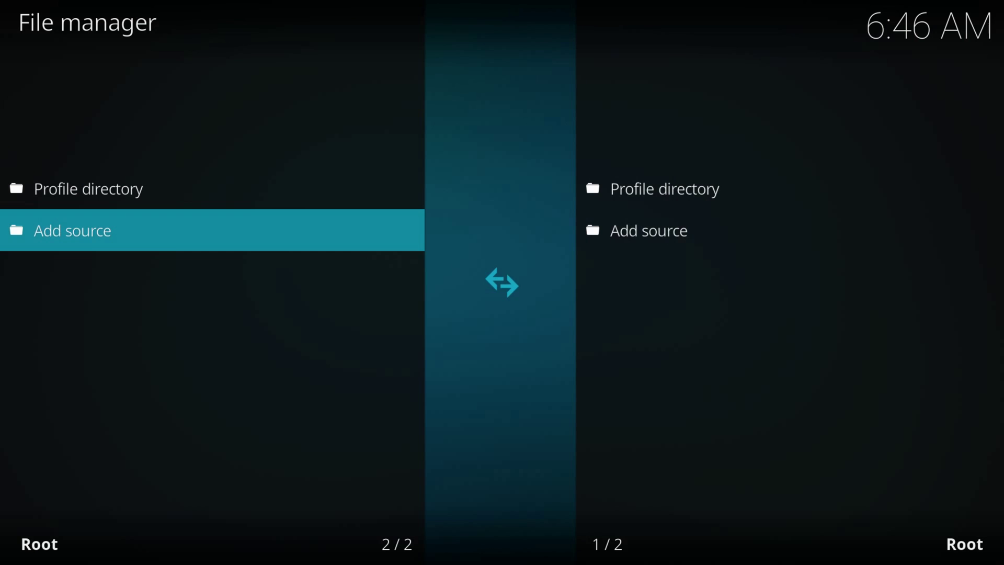
{"action": "key", "text": "Return"}
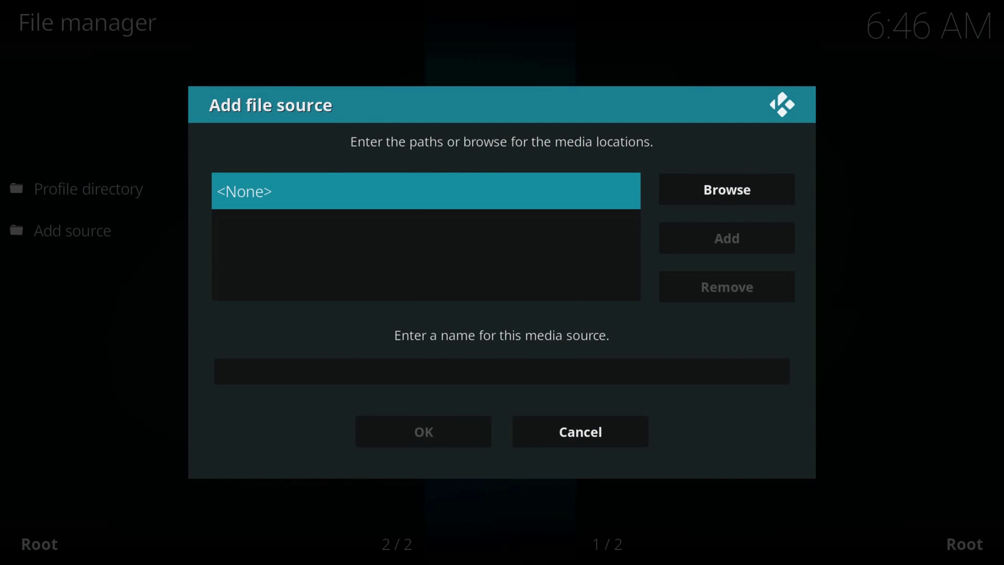
{"action": "key", "text": "Return"}
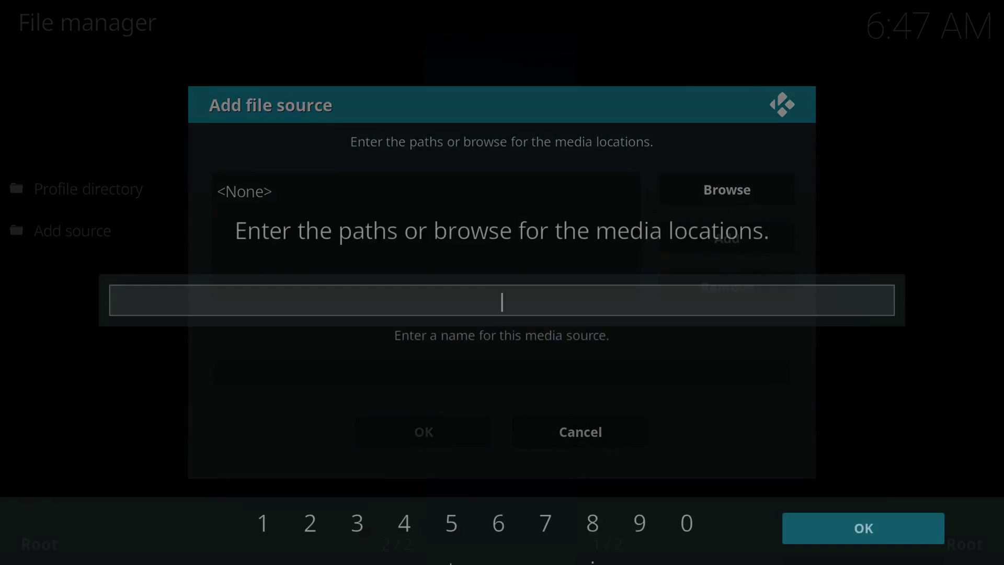
{"action": "key", "text": "Left"}
{"action": "key", "text": "Down"}
{"action": "key", "text": "Down"}
{"action": "key", "text": "Left"}
{"action": "key", "text": "Left"}
{"action": "key", "text": "Left"}
{"action": "key", "text": "Left"}
{"action": "key", "text": "Left"}
{"action": "type", "text": "htt"}
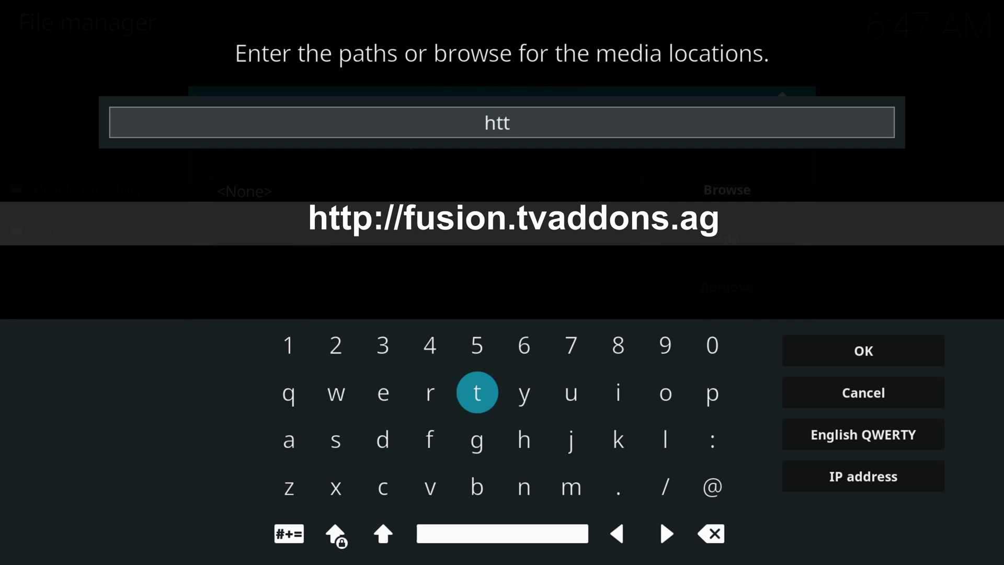
{"action": "type", "text": "p://fu"}
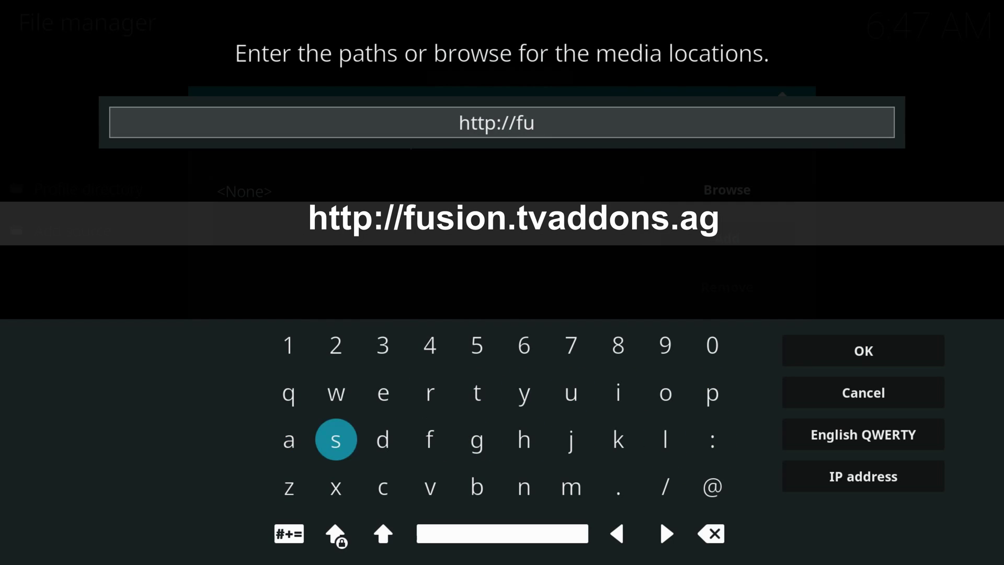
{"action": "type", "text": "sion."}
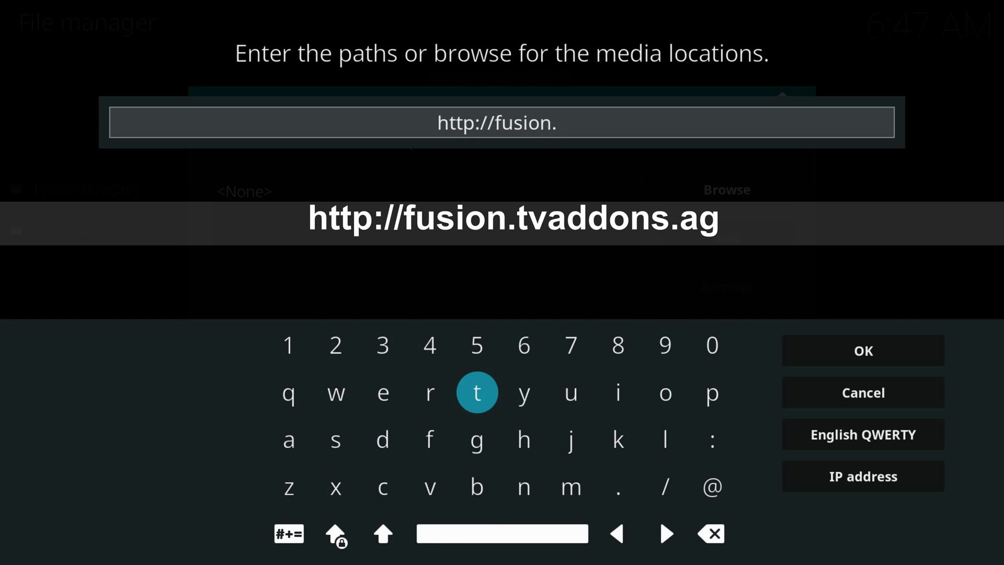
{"action": "type", "text": "tvaddons"}
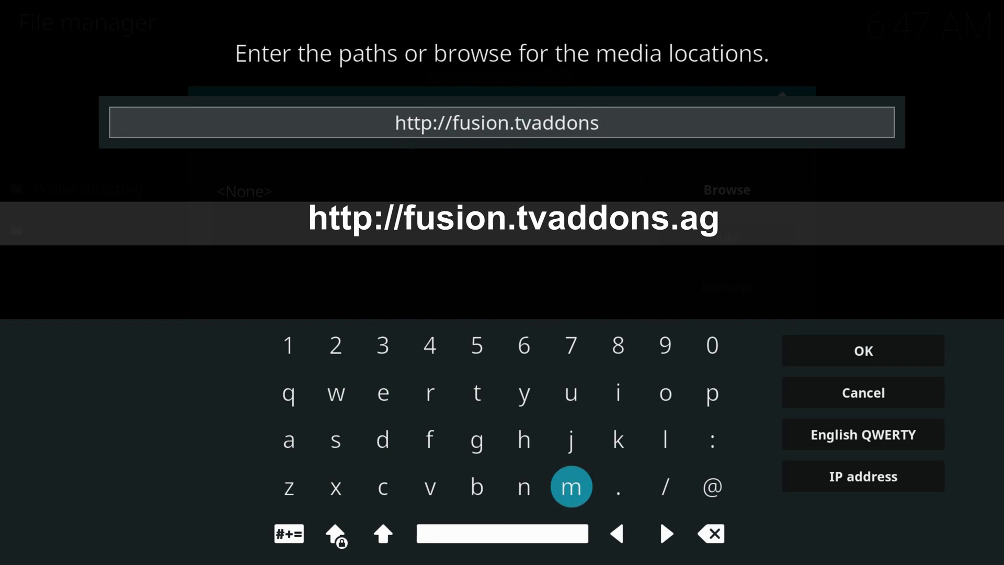
{"action": "type", "text": ".ag"}
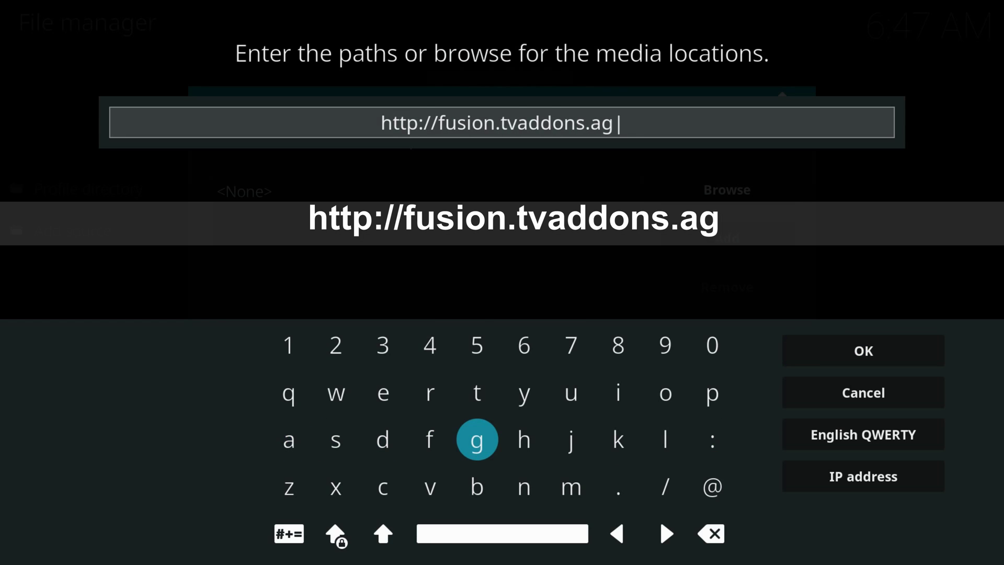
{"action": "key", "text": "Right"}
{"action": "key", "text": "Right"}
{"action": "key", "text": "Right"}
{"action": "key", "text": "Right"}
{"action": "key", "text": "Right"}
{"action": "key", "text": "Right"}
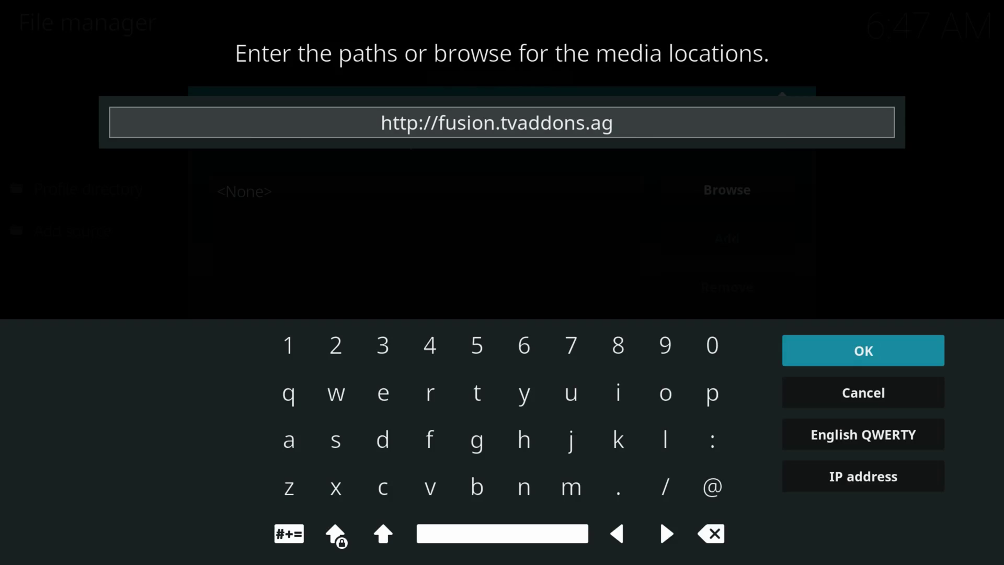
{"action": "key", "text": "Return"}
Step: Name the new media source tv and save it
{"action": "key", "text": "Down"}
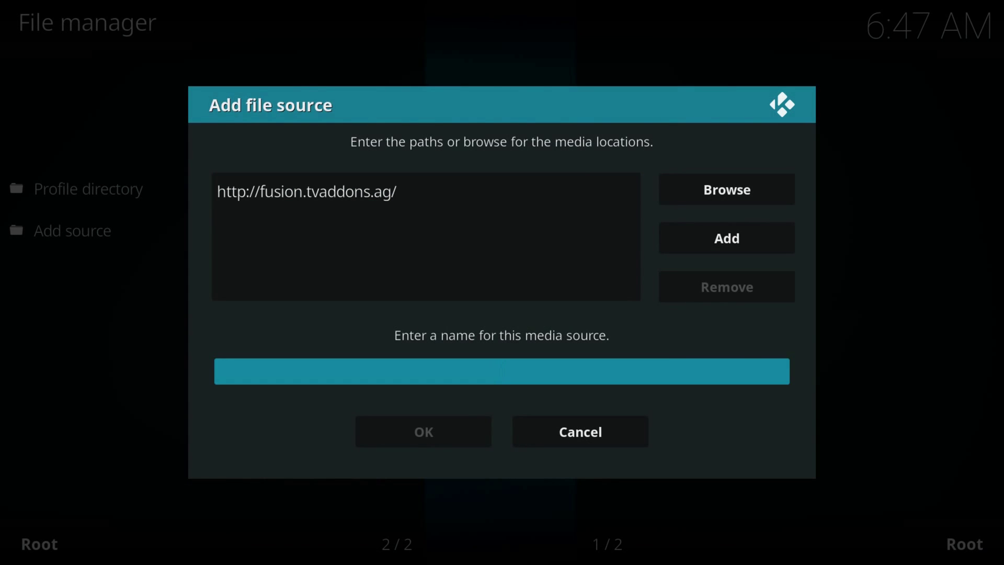
{"action": "key", "text": "Return"}
{"action": "key", "text": "Right"}
{"action": "key", "text": "Right"}
{"action": "key", "text": "Right"}
{"action": "key", "text": "Right"}
{"action": "key", "text": "Right"}
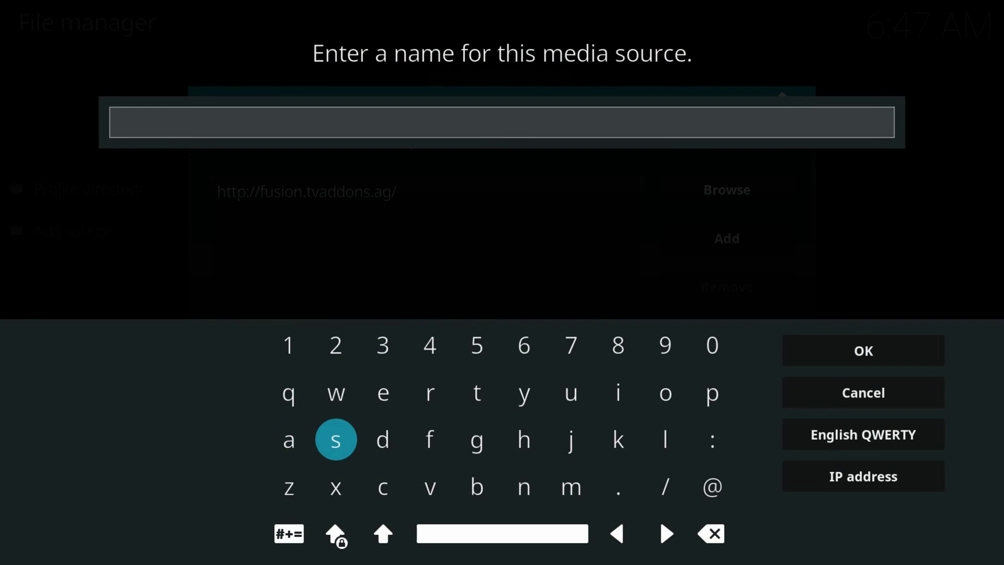
{"action": "key", "text": "Up"}
{"action": "key", "text": "Return"}
{"action": "key", "text": "Down"}
{"action": "key", "text": "Down"}
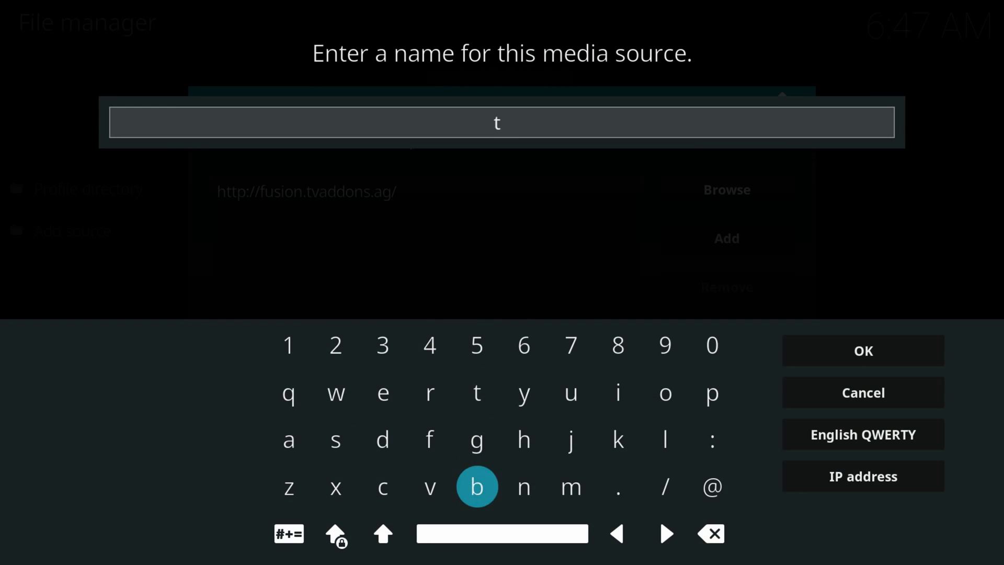
{"action": "key", "text": "Left"}
{"action": "key", "text": "Return"}
{"action": "key", "text": "Up"}
{"action": "key", "text": "Right"}
{"action": "key", "text": "Right"}
{"action": "key", "text": "Right"}
{"action": "key", "text": "Right"}
{"action": "key", "text": "Right"}
{"action": "key", "text": "Right"}
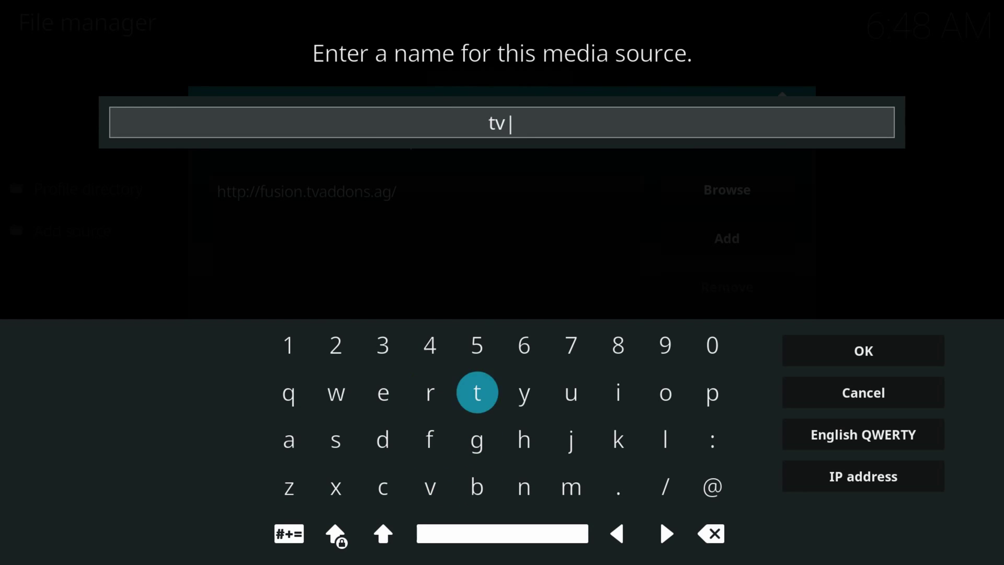
{"action": "key", "text": "Right"}
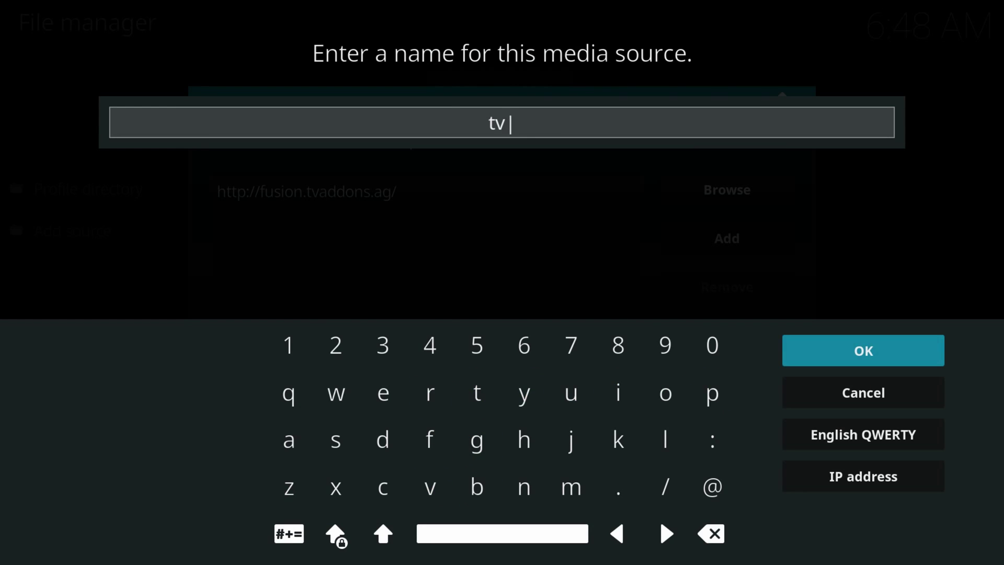
{"action": "key", "text": "Return"}
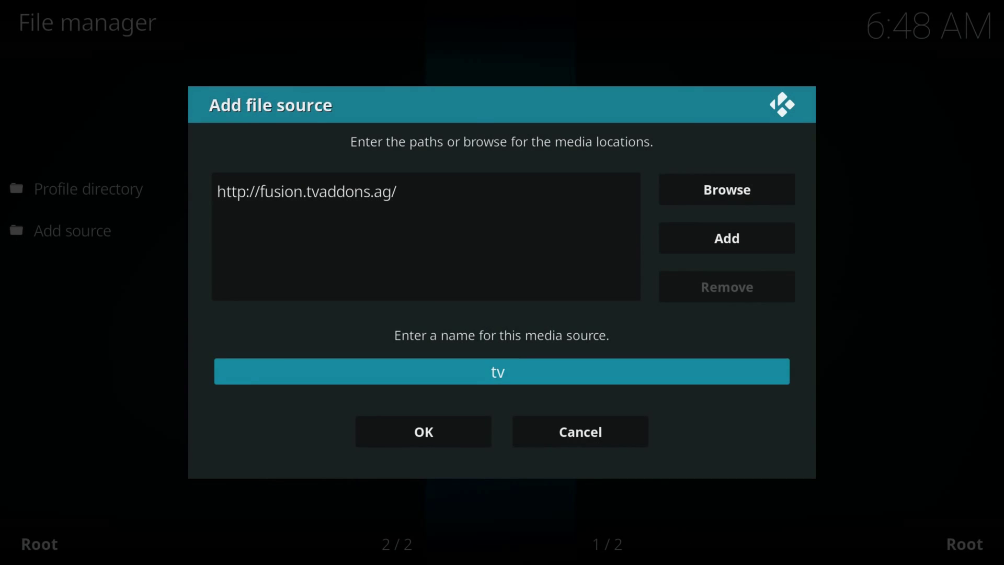
{"action": "key", "text": "Down"}
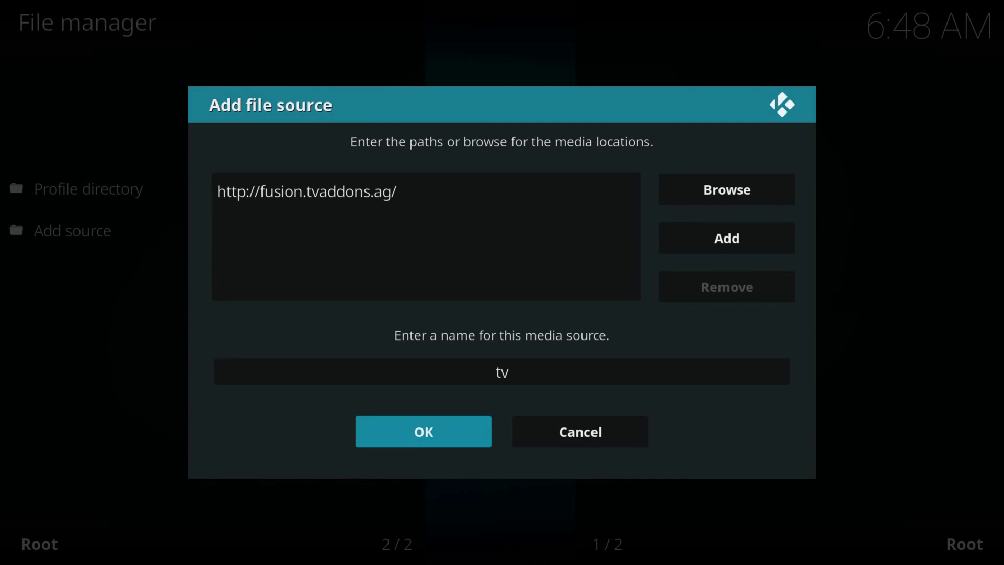
{"action": "key", "text": "Return"}
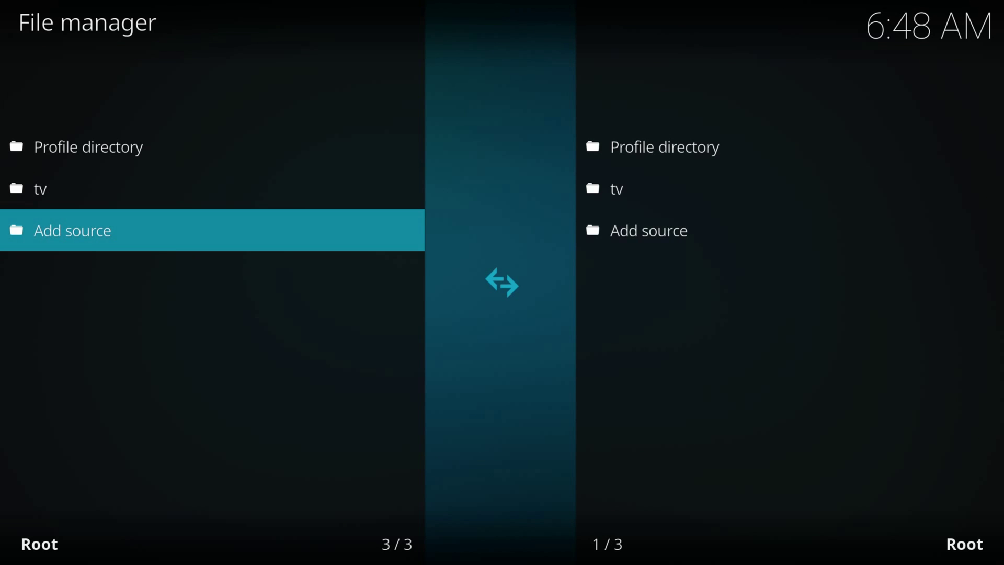
Step: Return to the home screen and open the Add-on browser from the Add-ons section
{"action": "key", "text": "Escape"}
{"action": "key", "text": "Escape"}
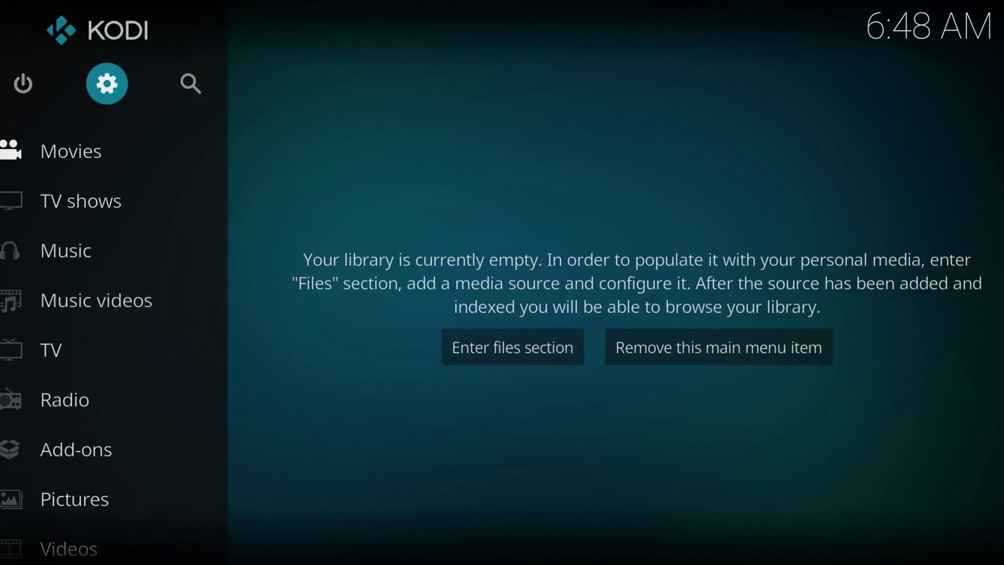
{"action": "key", "text": "Down"}
{"action": "key", "text": "Down"}
{"action": "key", "text": "Down"}
{"action": "key", "text": "Down"}
{"action": "key", "text": "Down"}
{"action": "key", "text": "Down"}
{"action": "key", "text": "Down"}
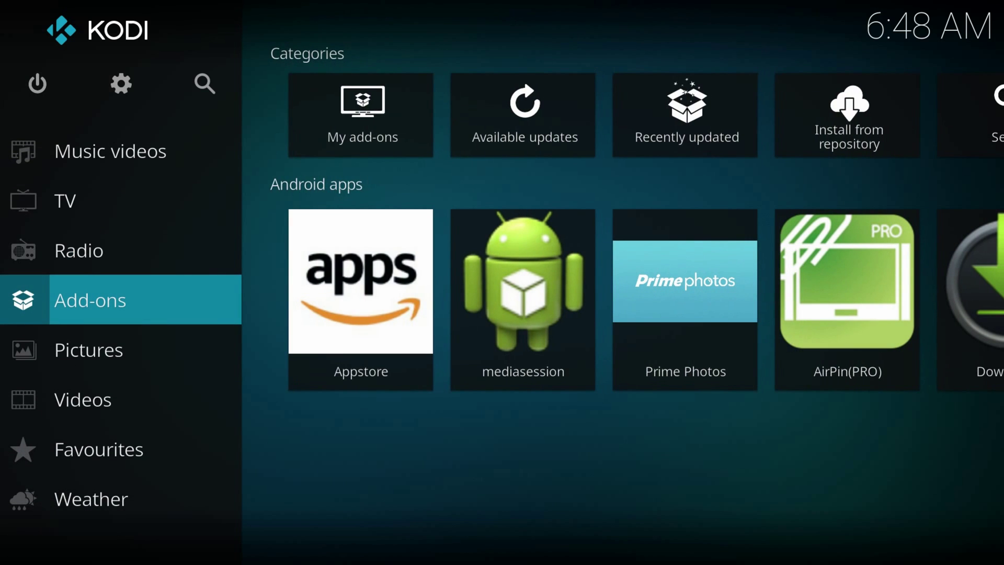
{"action": "key", "text": "Return"}
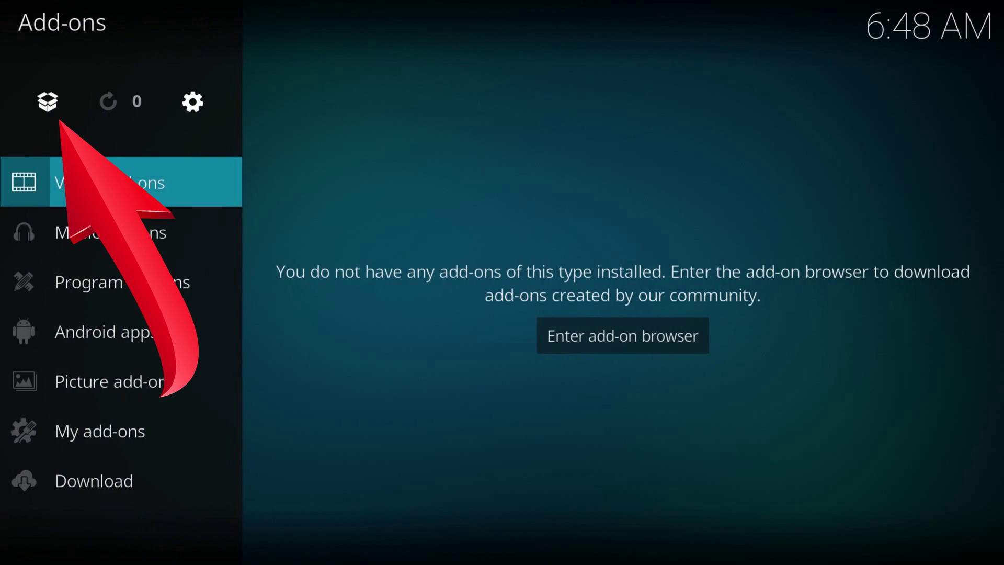
{"action": "key", "text": "Up"}
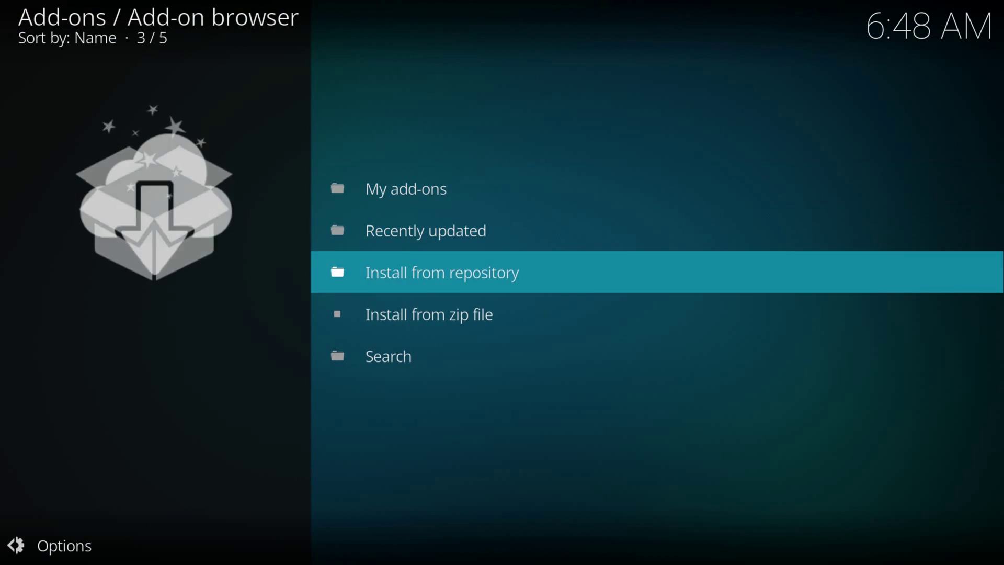
Step: Start an install from zip file, then enable Unknown sources in the add-on settings and accept the security warning
{"action": "key", "text": "Return"}
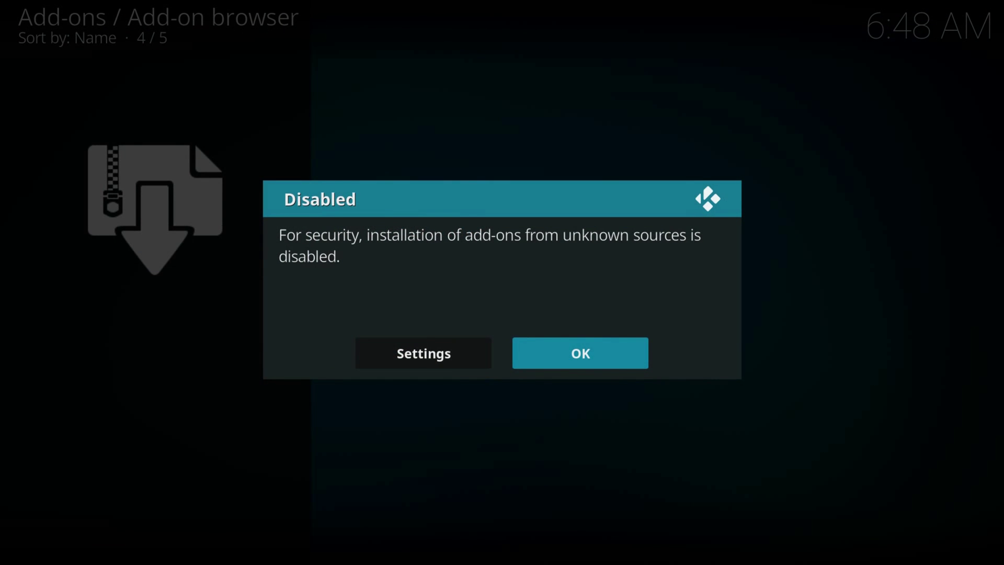
{"action": "key", "text": "Left"}
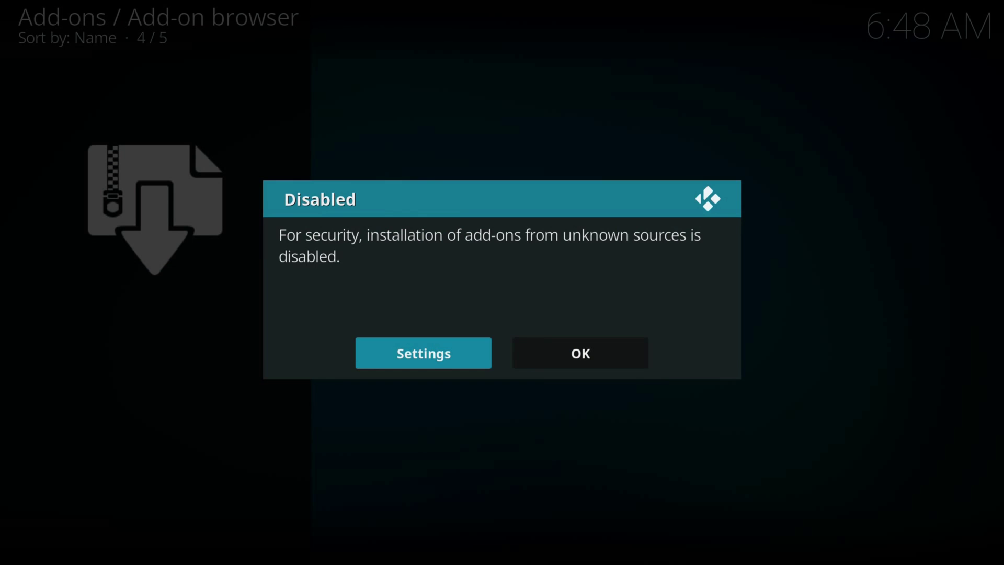
{"action": "key", "text": "Return"}
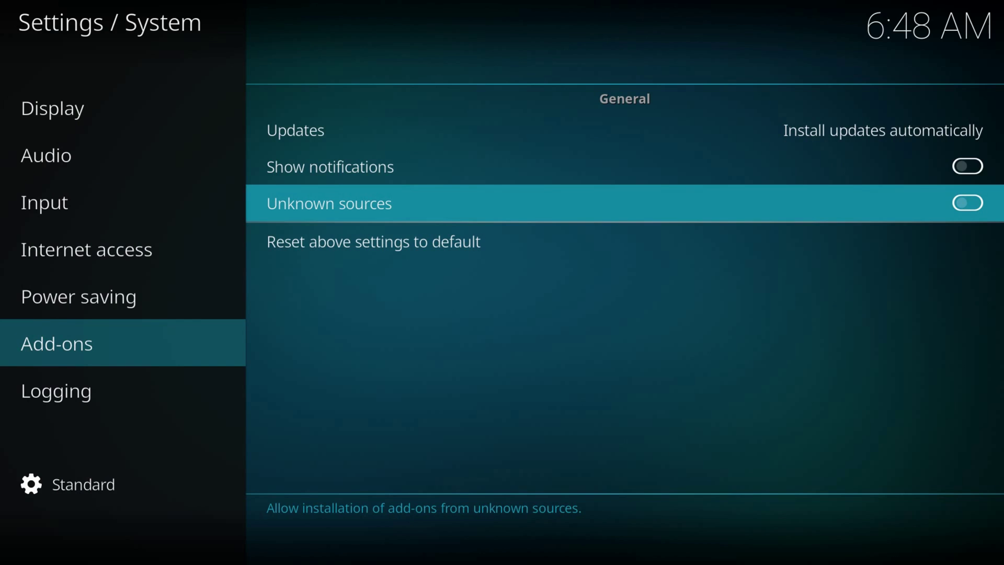
{"action": "key", "text": "Return"}
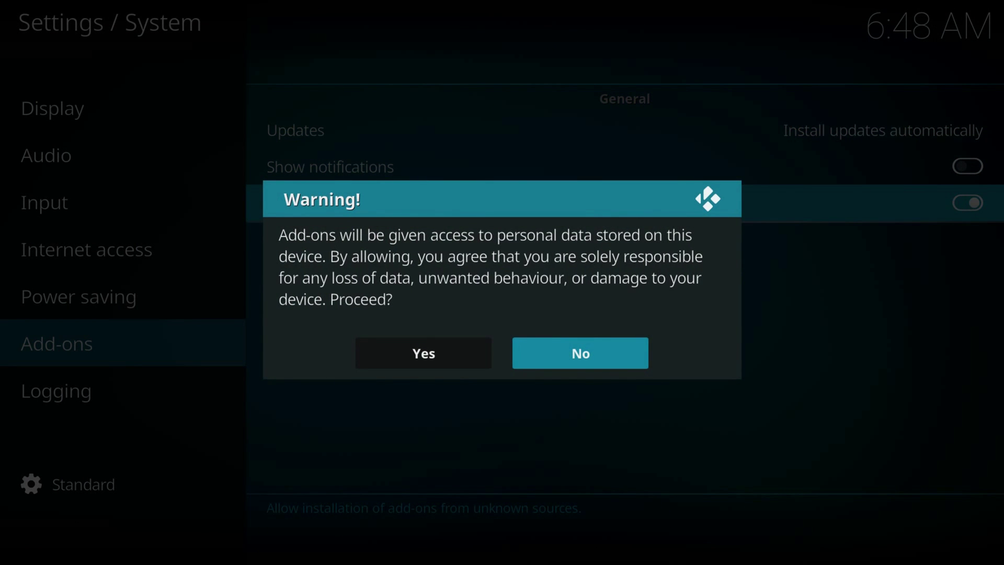
{"action": "key", "text": "Left"}
{"action": "key", "text": "Return"}
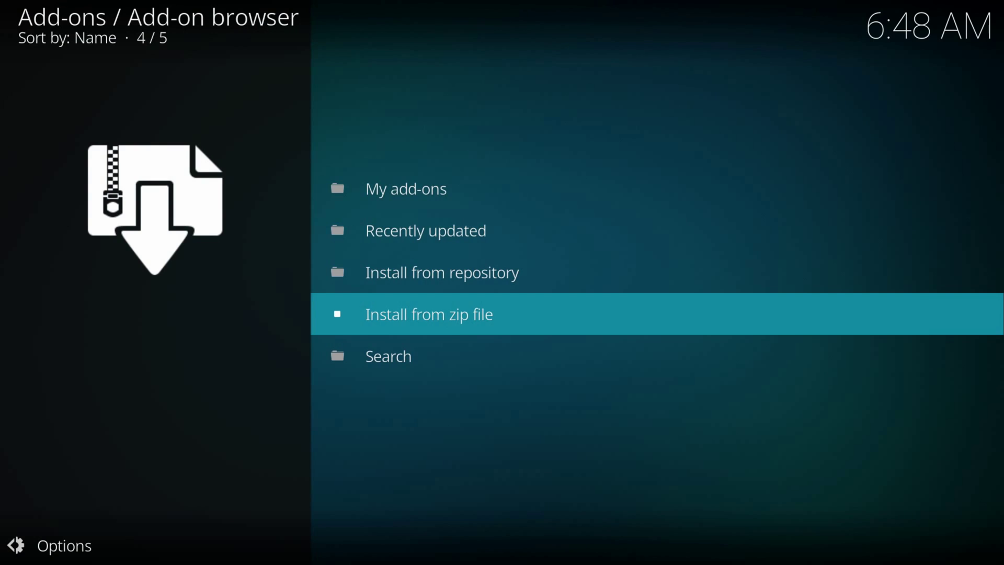
Step: Start an install from zip file and open the tv source
{"action": "key", "text": "Return"}
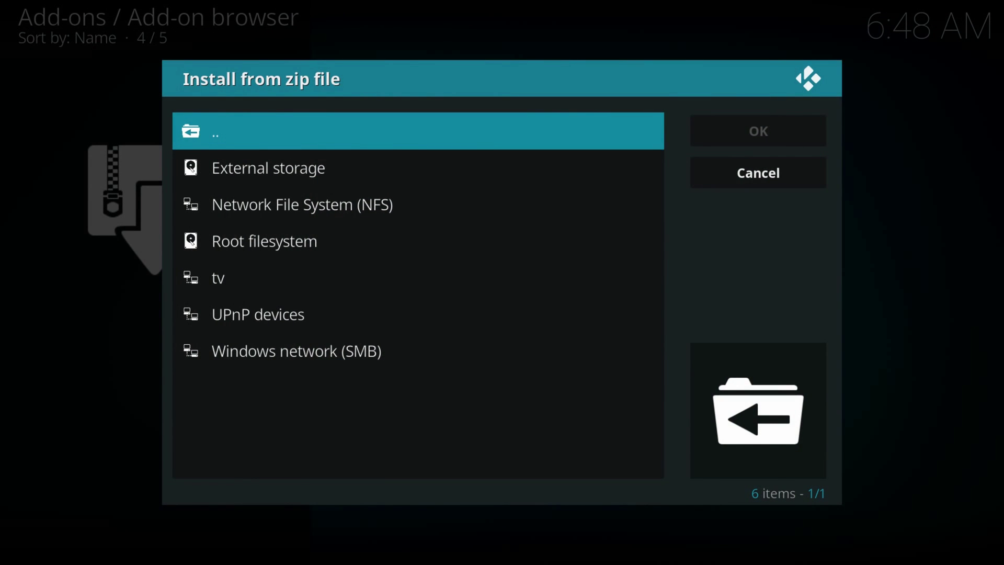
{"action": "key", "text": "Down"}
{"action": "key", "text": "Down"}
{"action": "key", "text": "Down"}
{"action": "key", "text": "Down"}
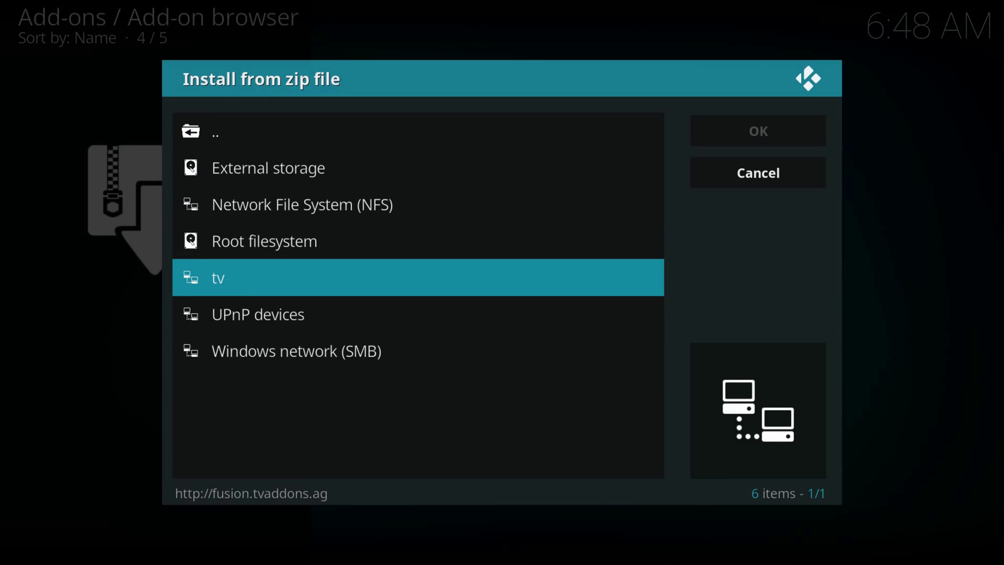
{"action": "key", "text": "Return"}
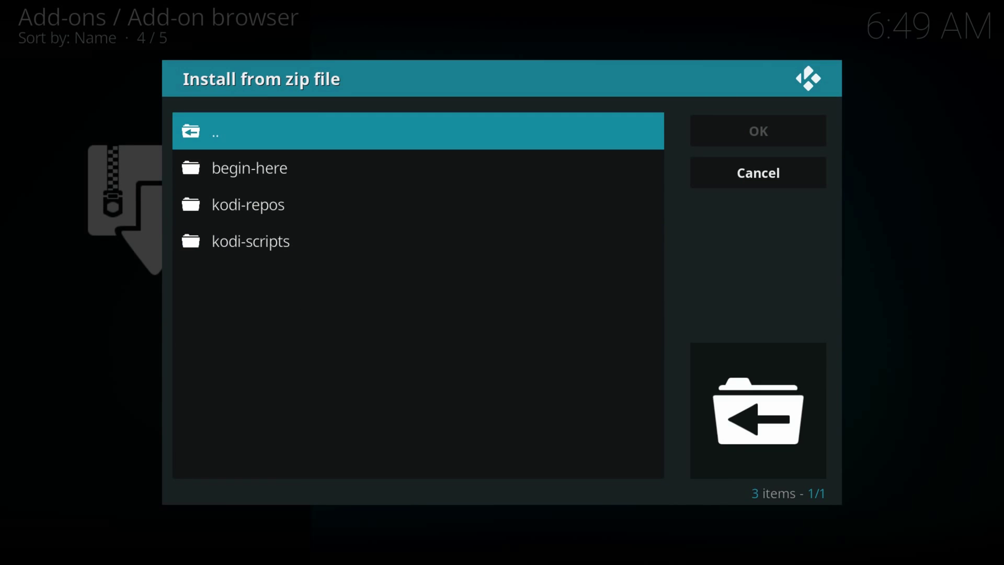
Step: Install plugin.program.indigo-2.0.1.zip from the begin-here folder
{"action": "key", "text": "Down"}
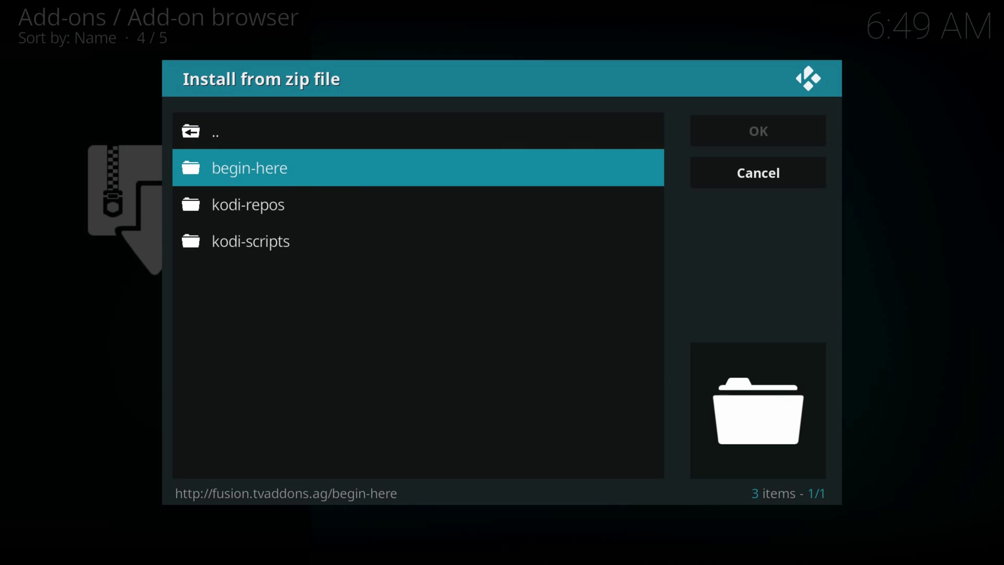
{"action": "key", "text": "Return"}
{"action": "key", "text": "Down"}
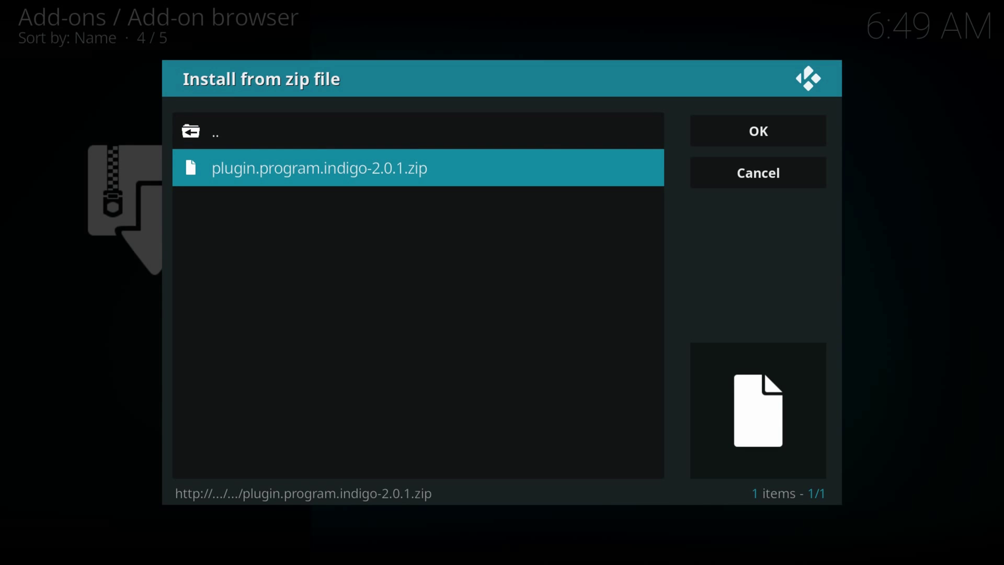
{"action": "key", "text": "Return"}
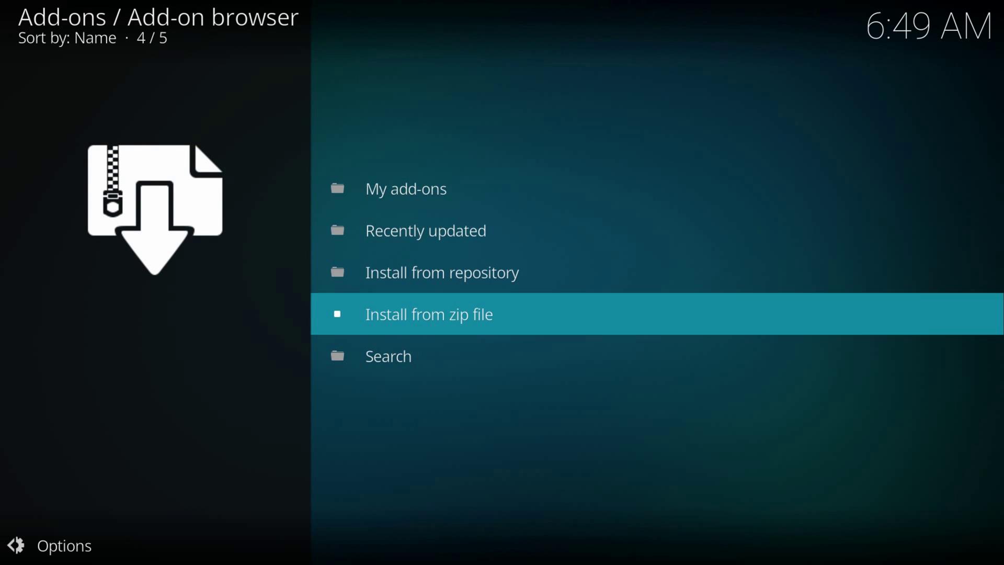
Step: Open the Indigo video add-on and run its Config Wizard, agreeing to install the automatic configuration
{"action": "key", "text": "BackSpace"}
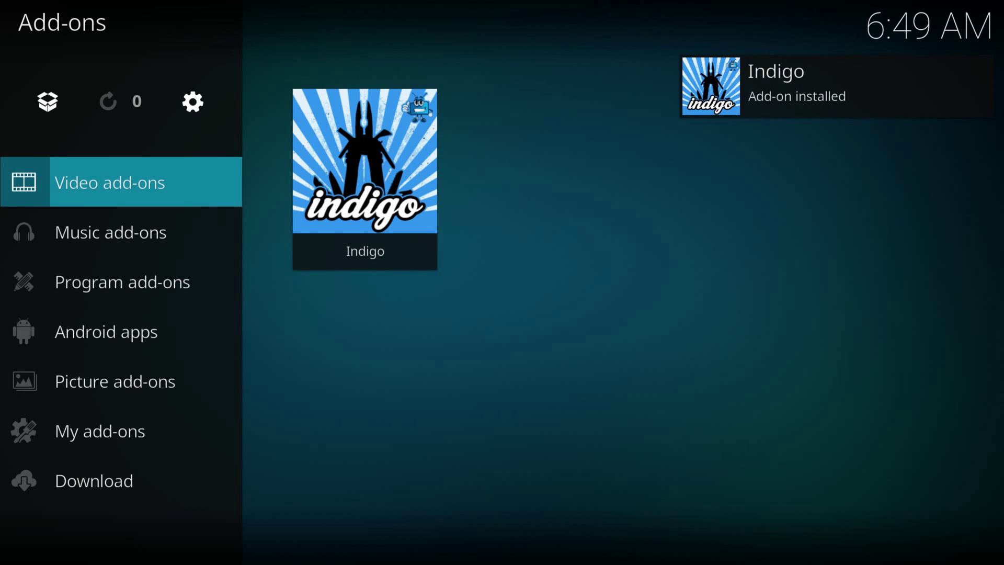
{"action": "key", "text": "Right"}
{"action": "key", "text": "Return"}
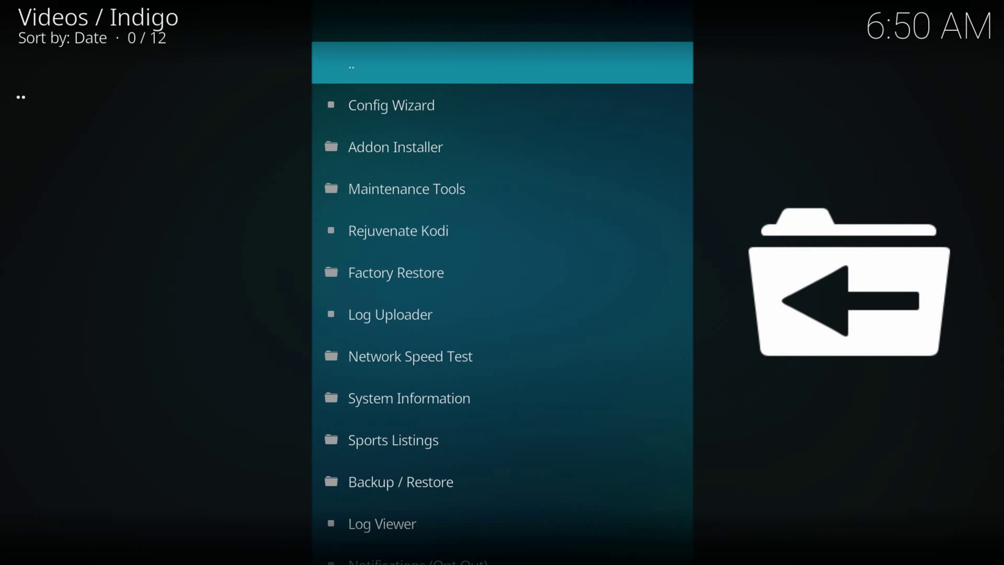
{"action": "key", "text": "Down"}
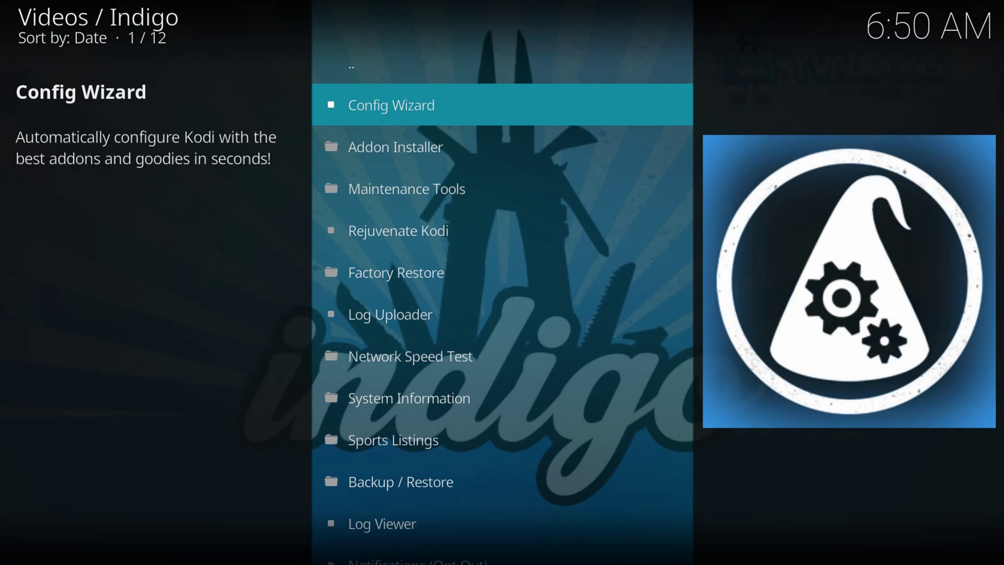
{"action": "key", "text": "Return"}
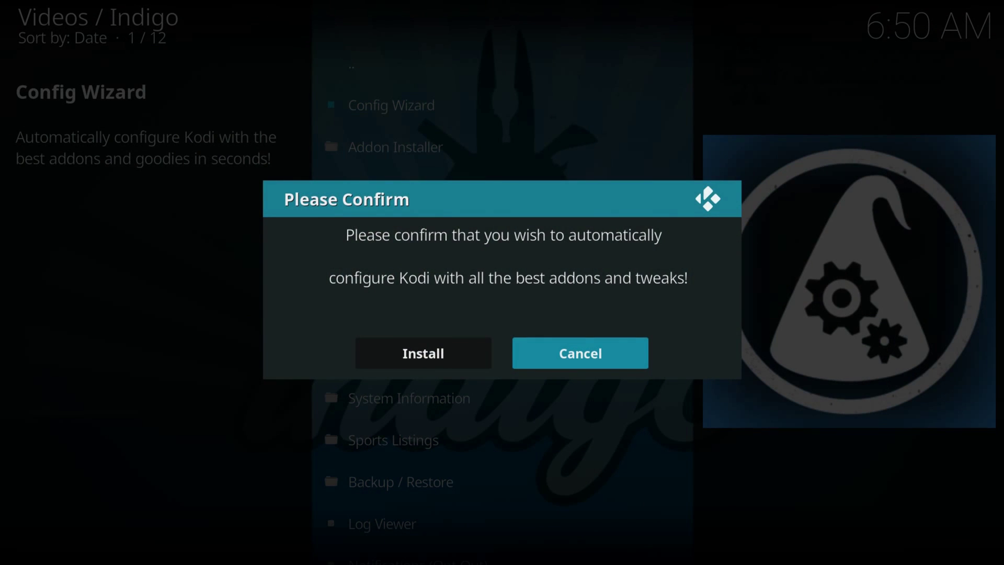
{"action": "key", "text": "Left"}
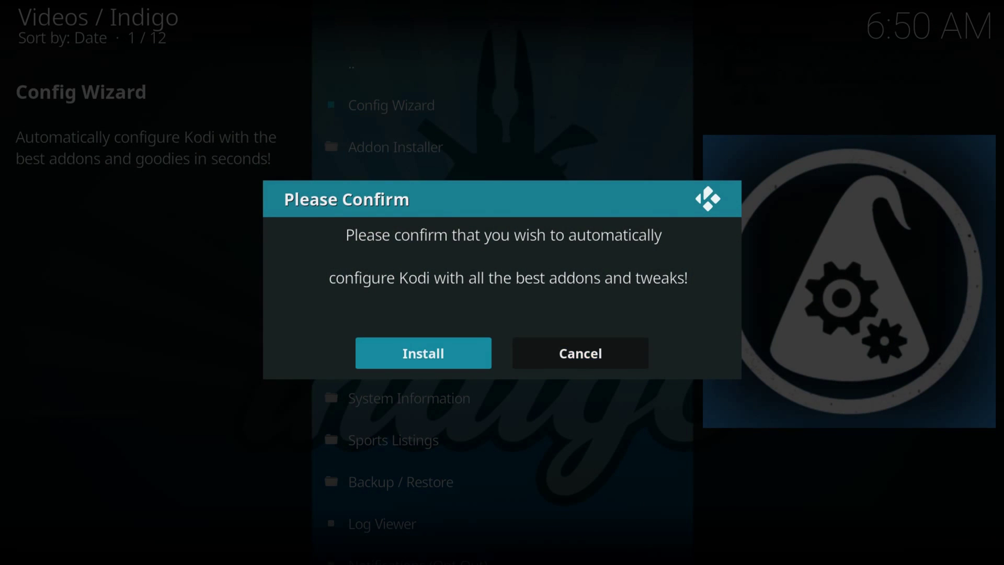
{"action": "key", "text": "Return"}
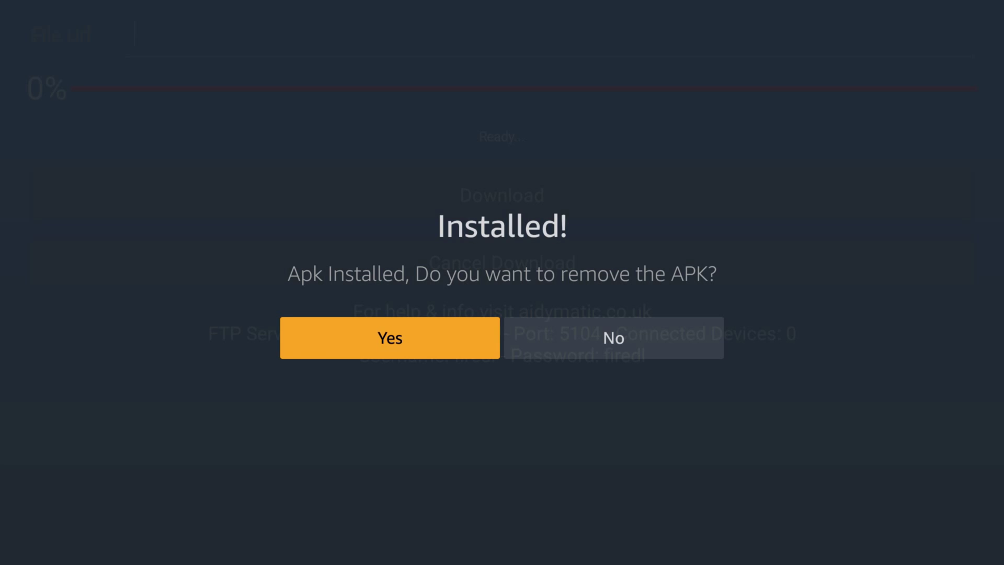
Step: Remove the already installed Kodi APK file in FireDL and dismiss the deletion notice
{"action": "key", "text": "Return"}
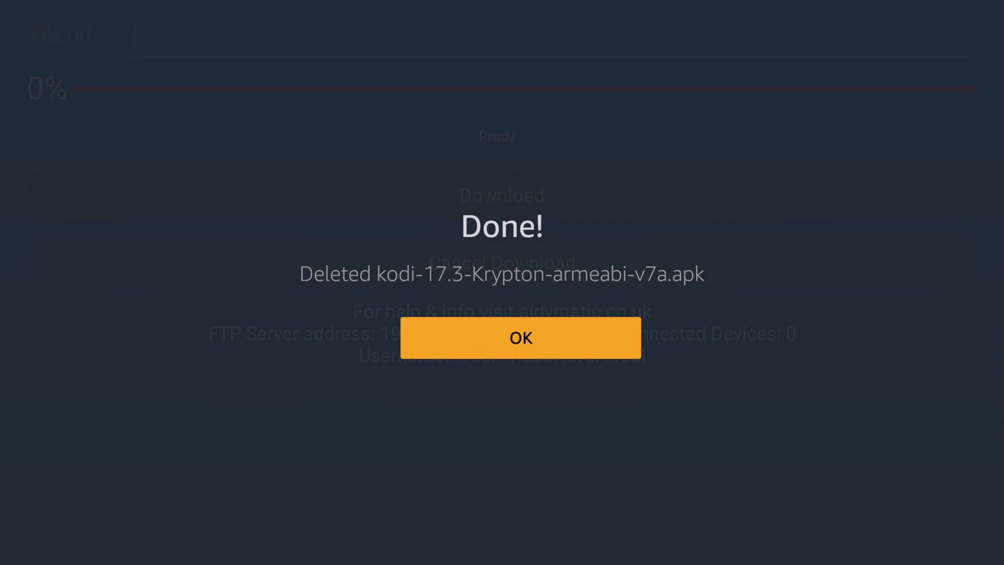
{"action": "key", "text": "Return"}
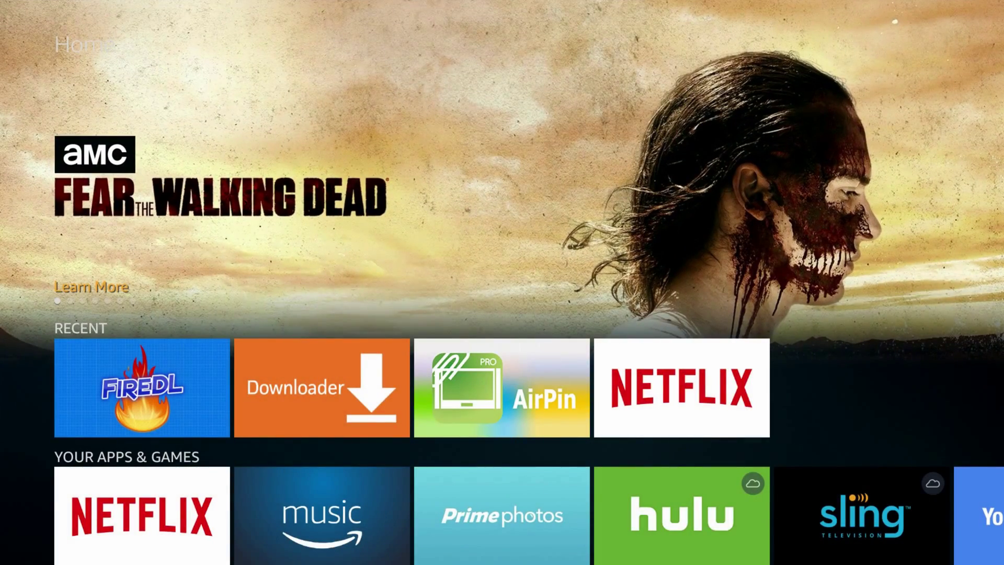
Step: Open the full Your Apps & Games library from the Fire TV home screen
{"action": "key", "text": "Down"}
{"action": "key", "text": "Down"}
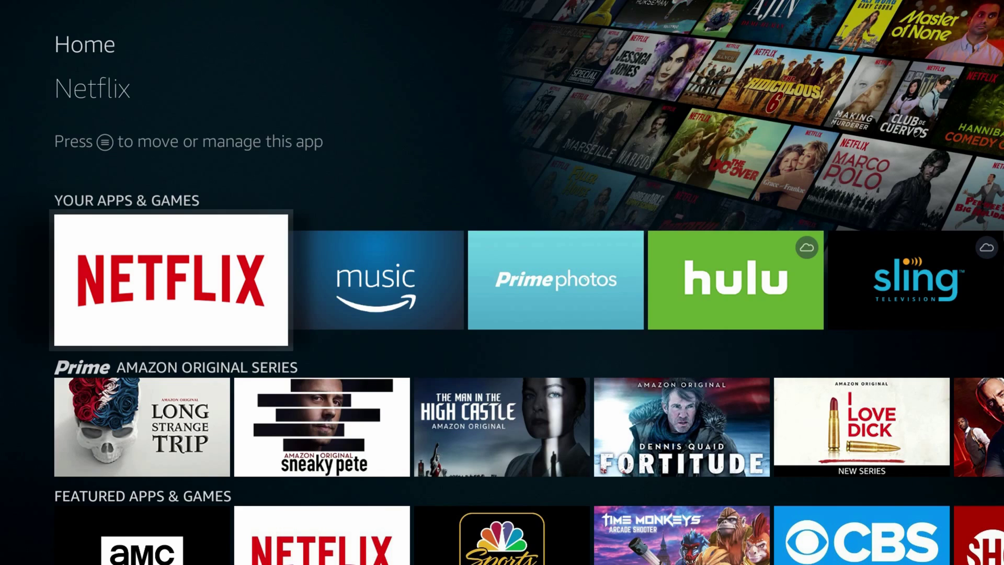
{"action": "key", "text": "Right"}
{"action": "key", "text": "Right"}
{"action": "key", "text": "Right"}
{"action": "key", "text": "Right"}
{"action": "key", "text": "Right"}
{"action": "key", "text": "Right"}
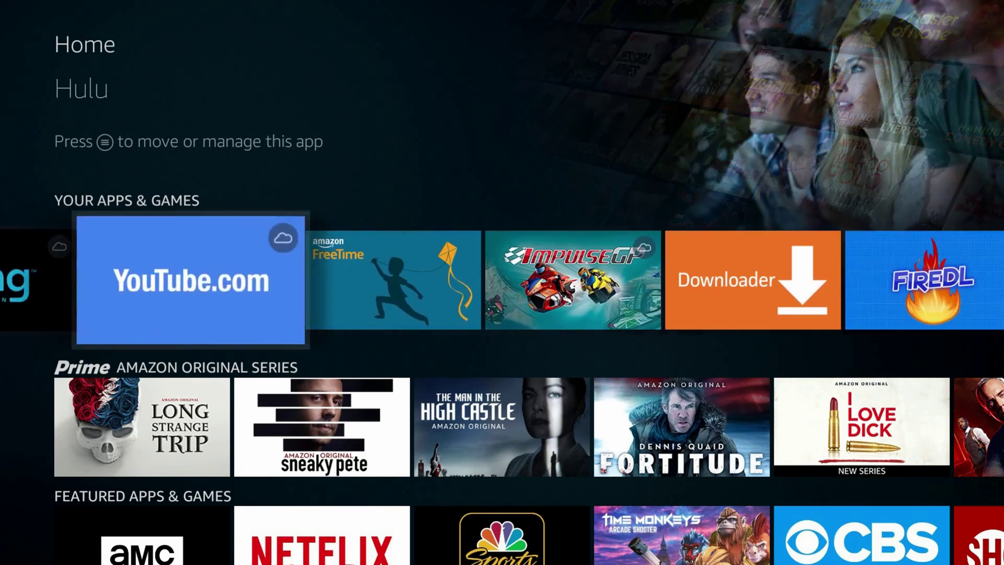
{"action": "key", "text": "Right"}
{"action": "key", "text": "Right"}
{"action": "key", "text": "Right"}
{"action": "key", "text": "Right"}
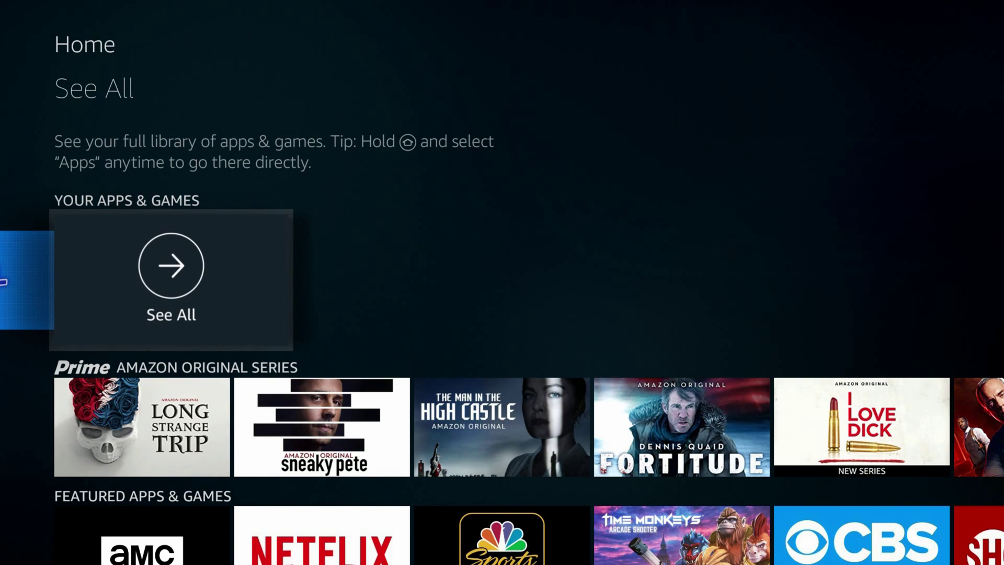
{"action": "key", "text": "Return"}
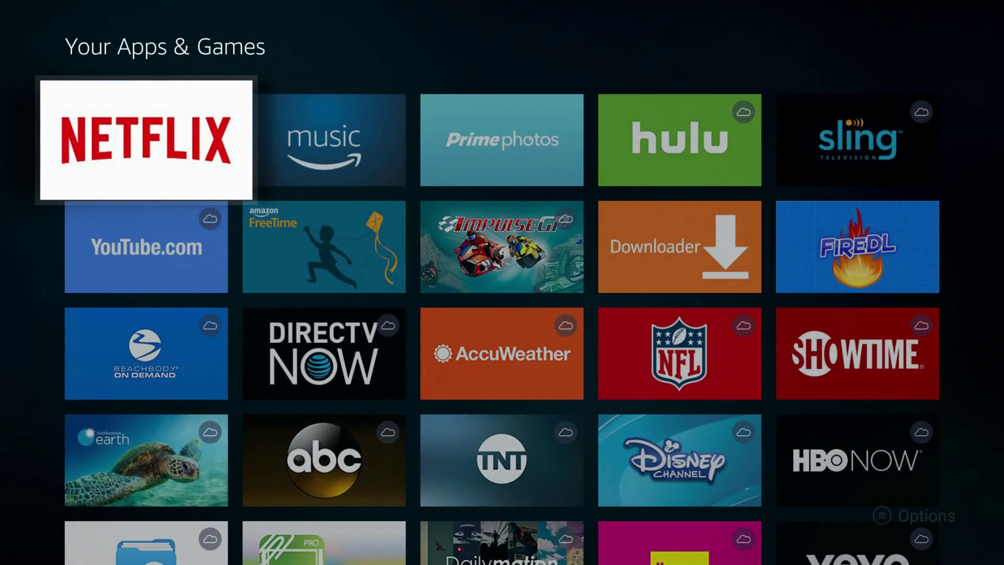
Step: Move the Kodi app to the front of the apps library
{"action": "key", "text": "Down"}
{"action": "key", "text": "Down"}
{"action": "key", "text": "Down"}
{"action": "key", "text": "Down"}
{"action": "key", "text": "Down"}
{"action": "key", "text": "Down"}
{"action": "key", "text": "Down"}
{"action": "key", "text": "Down"}
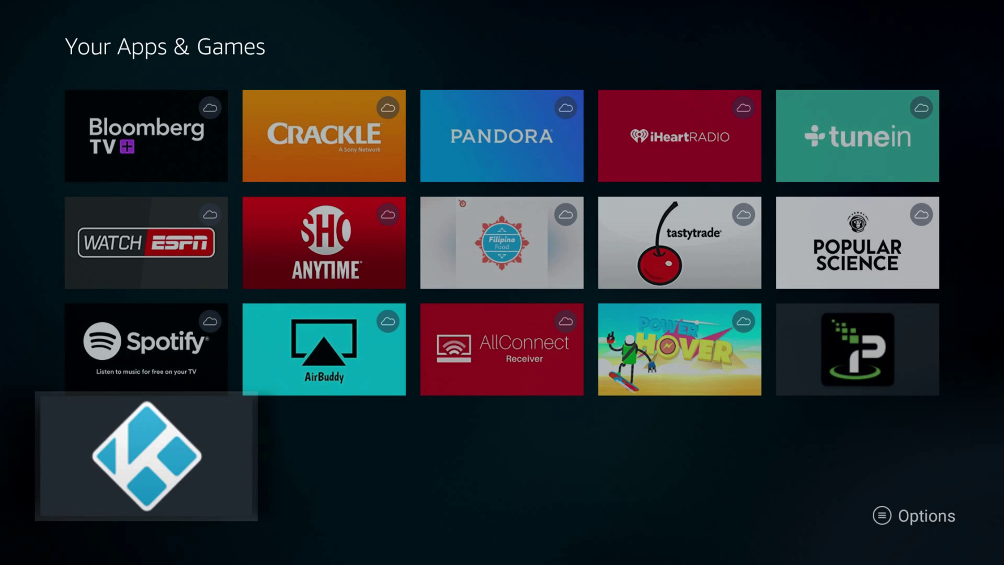
{"action": "key", "text": "Menu"}
{"action": "key", "text": "Down"}
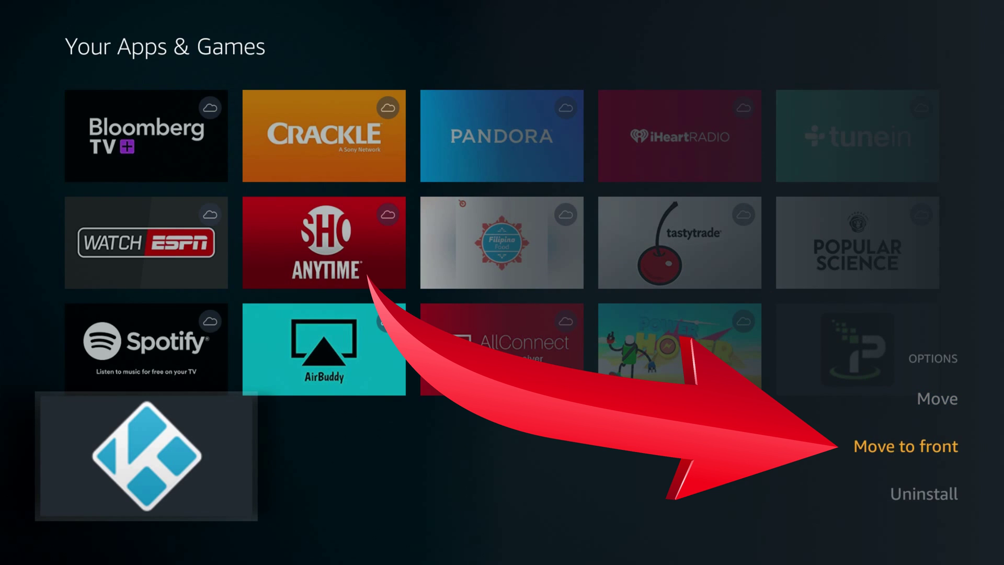
{"action": "key", "text": "Return"}
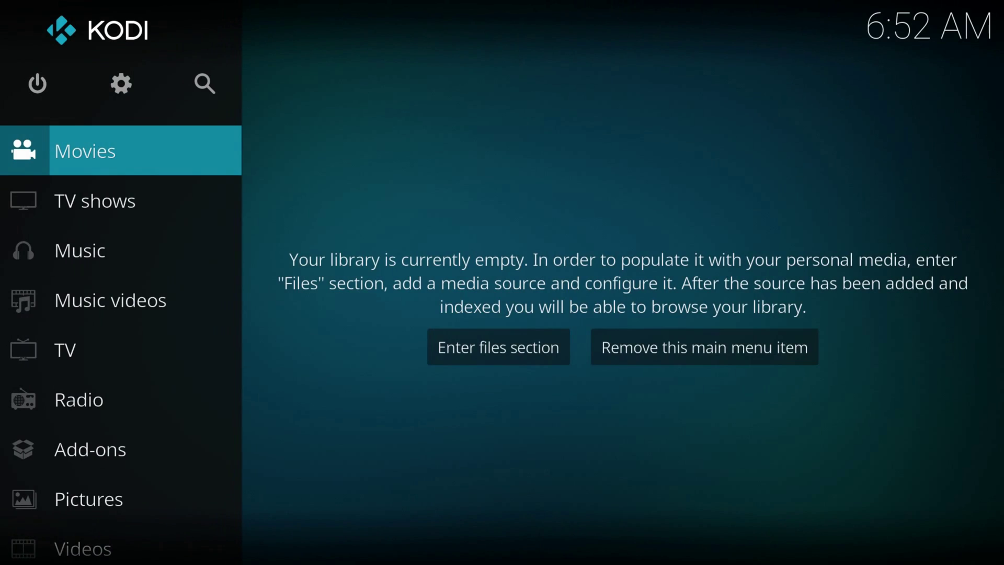
Step: Open the Add-ons section from Kodi's home screen
{"action": "key", "text": "Down"}
{"action": "key", "text": "Down"}
{"action": "key", "text": "Down"}
{"action": "key", "text": "Down"}
{"action": "key", "text": "Down"}
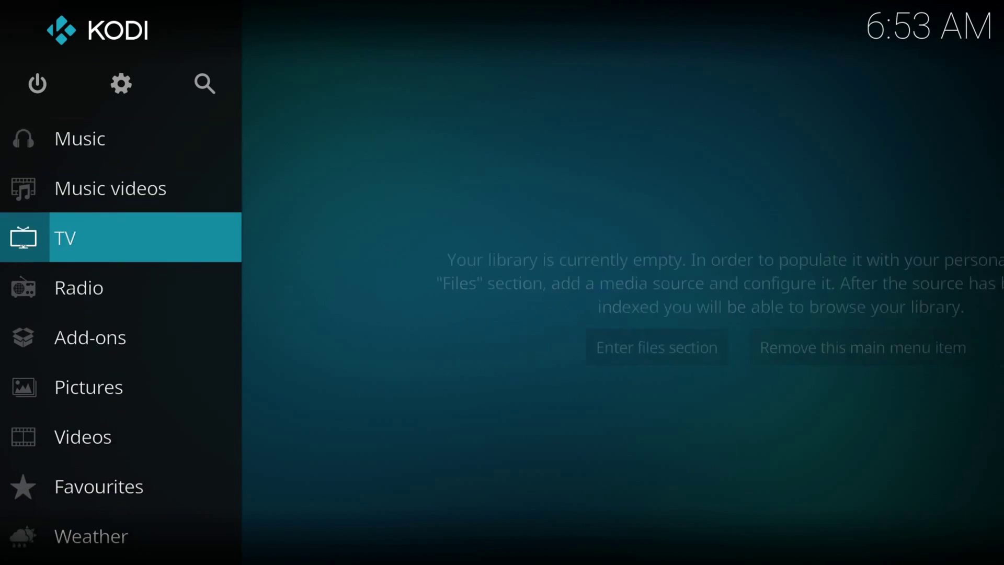
{"action": "key", "text": "Down"}
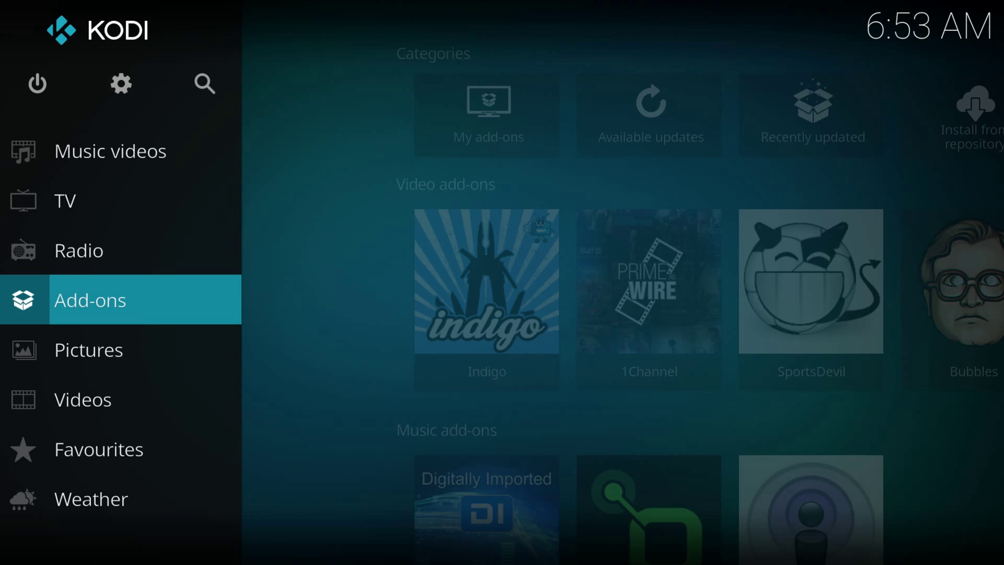
{"action": "key", "text": "Return"}
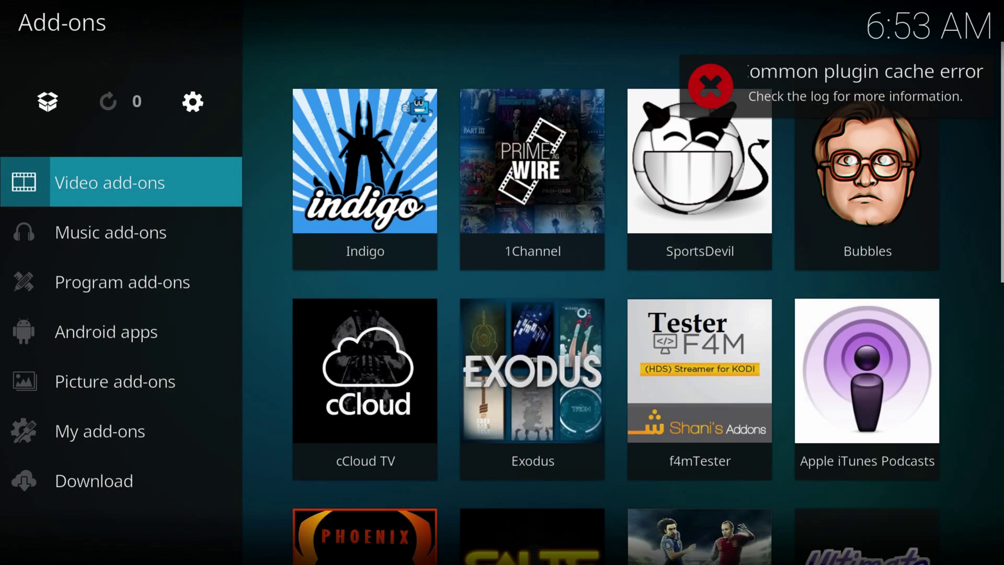
Step: Look through the installed video add-ons, from Indigo and 1Channel down to the USTVnow entries
{"action": "key", "text": "Right"}
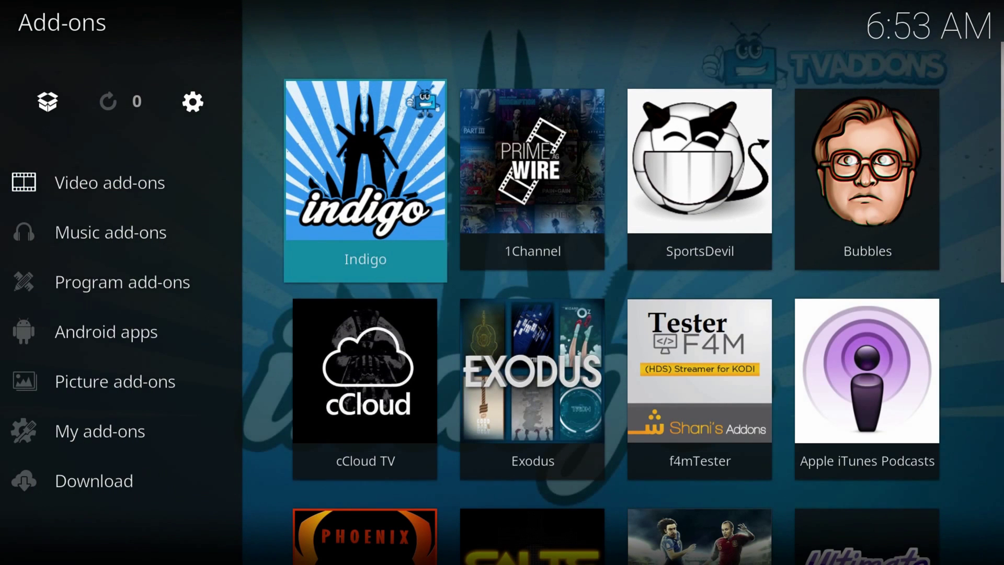
{"action": "key", "text": "Right"}
{"action": "key", "text": "Down"}
{"action": "key", "text": "Down"}
{"action": "key", "text": "Left"}
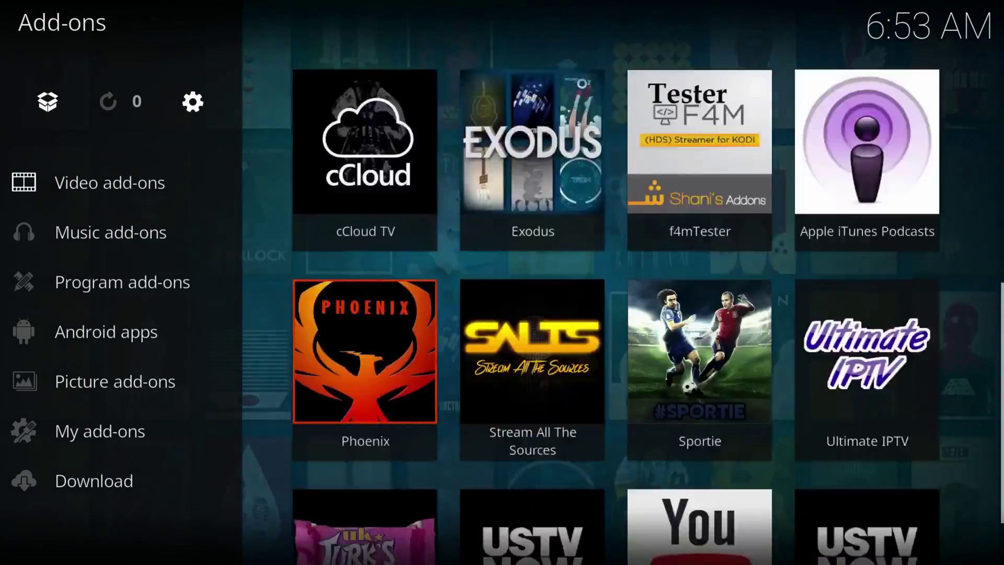
{"action": "key", "text": "Right"}
{"action": "key", "text": "Down"}
{"action": "key", "text": "Down"}
{"action": "key", "text": "Up"}
{"action": "key", "text": "Down"}
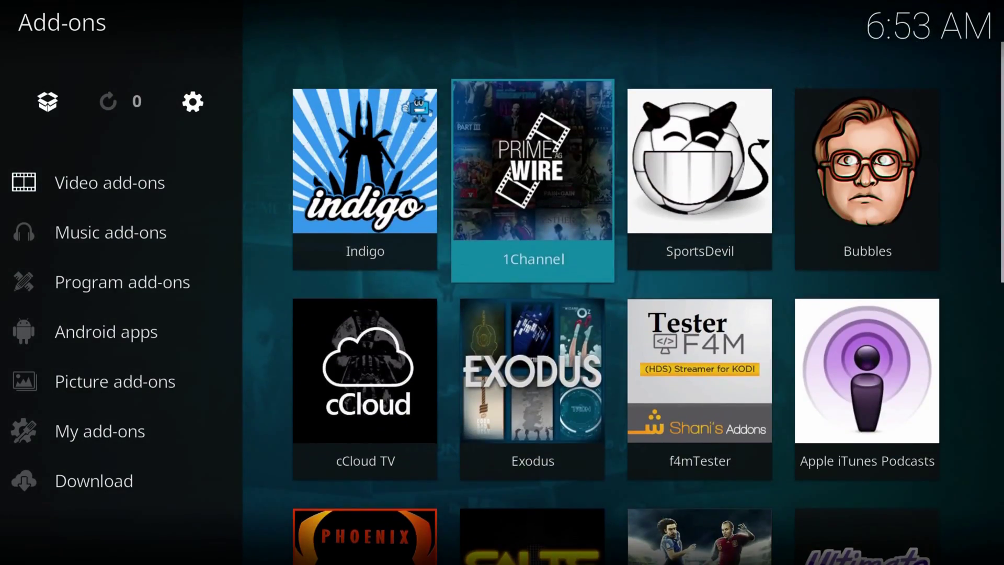
{"action": "key", "text": "Left"}
{"action": "key", "text": "Right"}
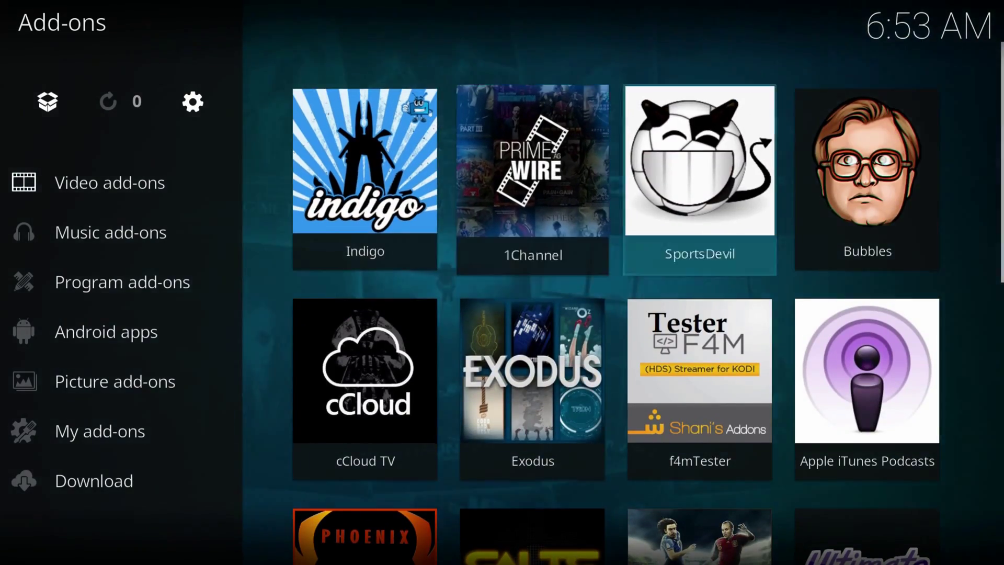
{"action": "key", "text": "Right"}
{"action": "key", "text": "Right"}
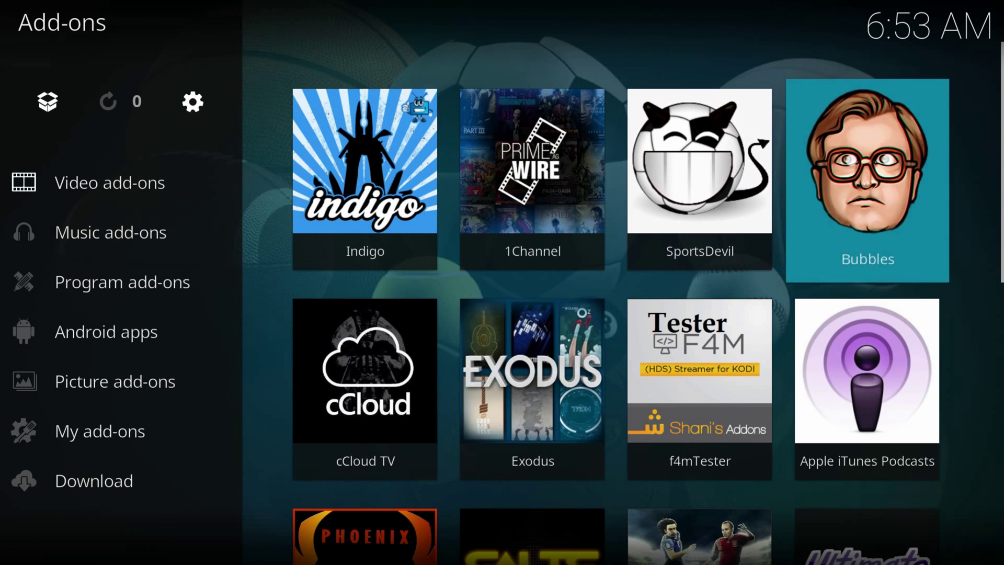
{"action": "key", "text": "Down"}
{"action": "key", "text": "Left"}
{"action": "key", "text": "Left"}
{"action": "key", "text": "Left"}
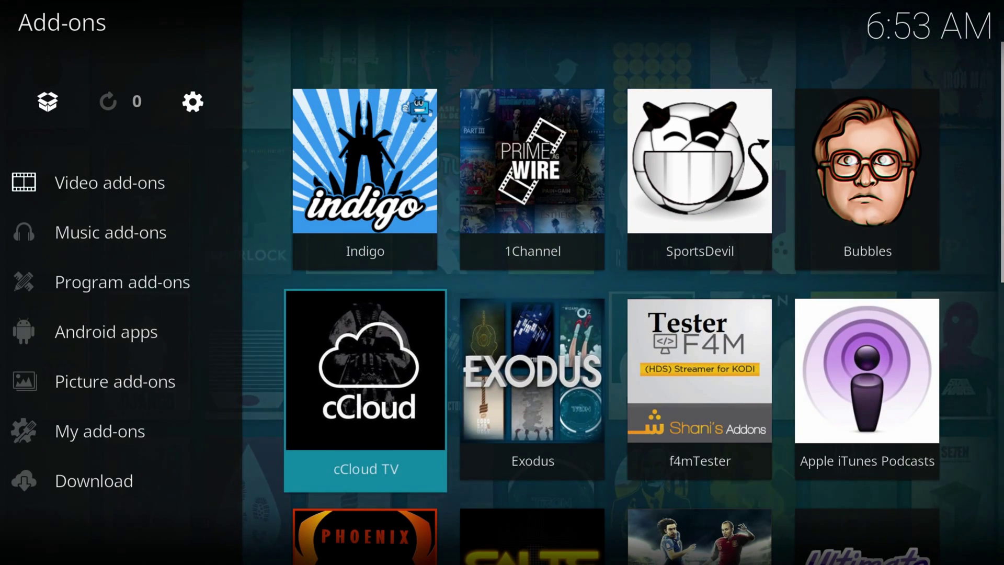
{"action": "key", "text": "Right"}
{"action": "key", "text": "Up"}
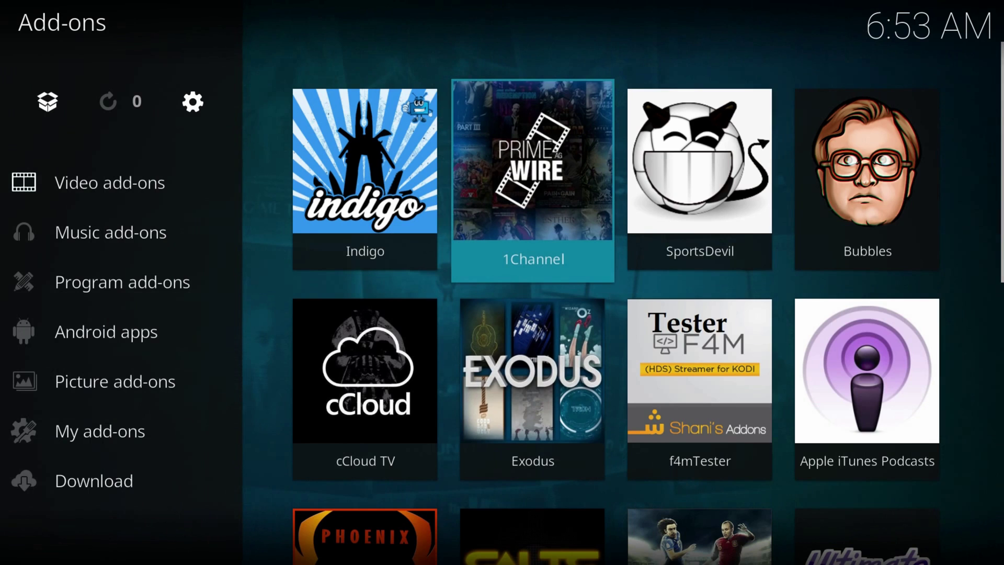
{"action": "key", "text": "Down"}
{"action": "key", "text": "Down"}
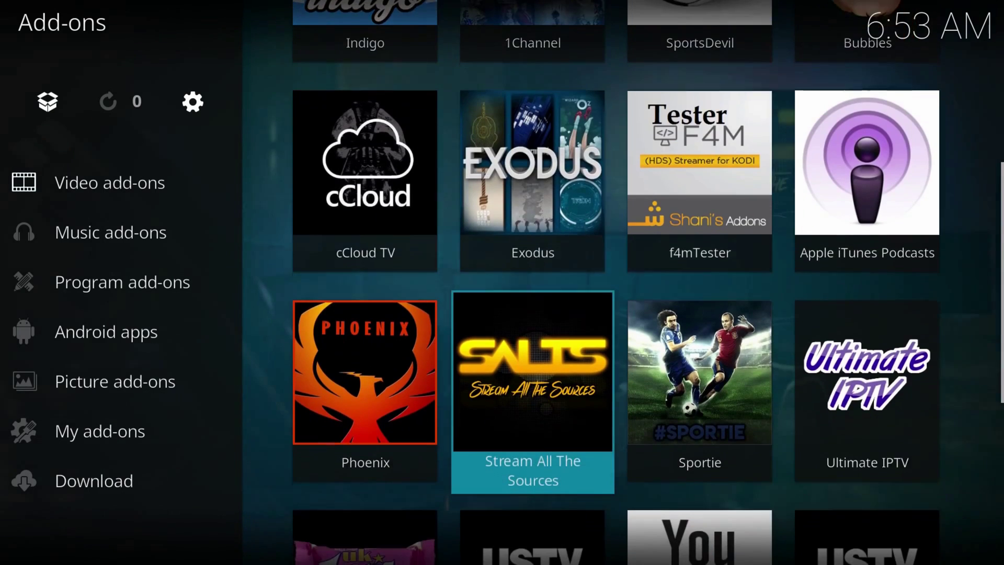
{"action": "key", "text": "Left"}
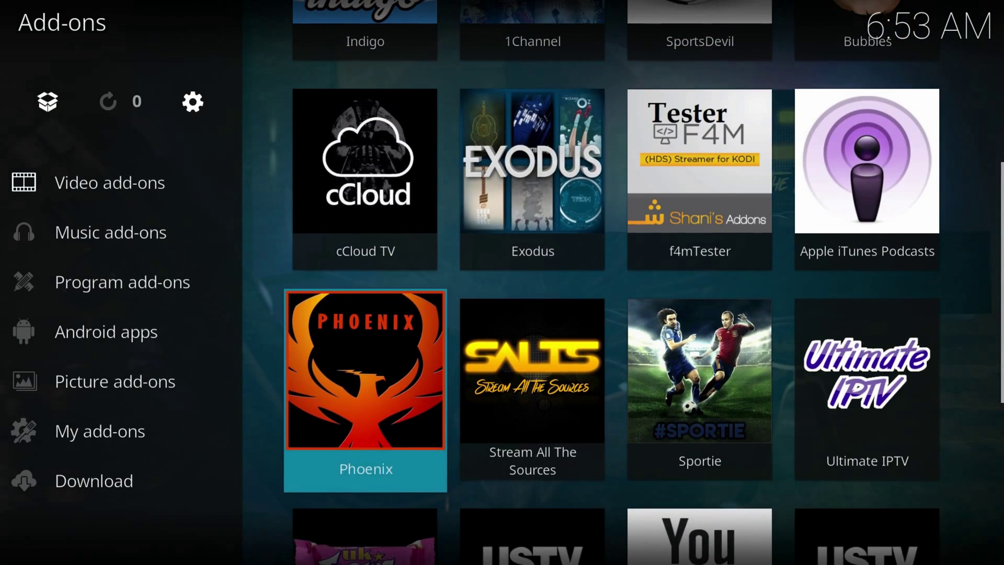
{"action": "key", "text": "Down"}
{"action": "key", "text": "Down"}
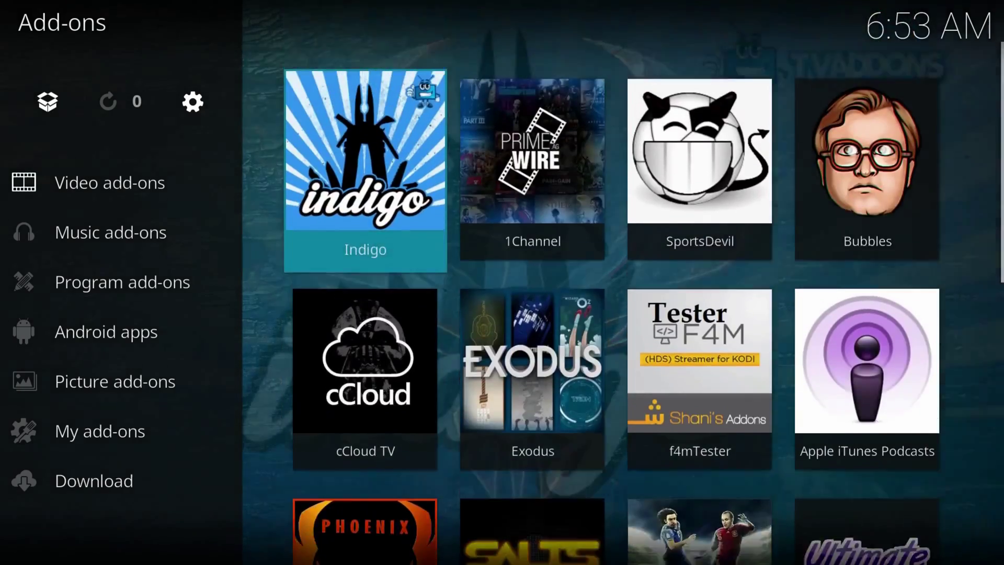
{"action": "key", "text": "Up"}
{"action": "key", "text": "Up"}
{"action": "key", "text": "Right"}
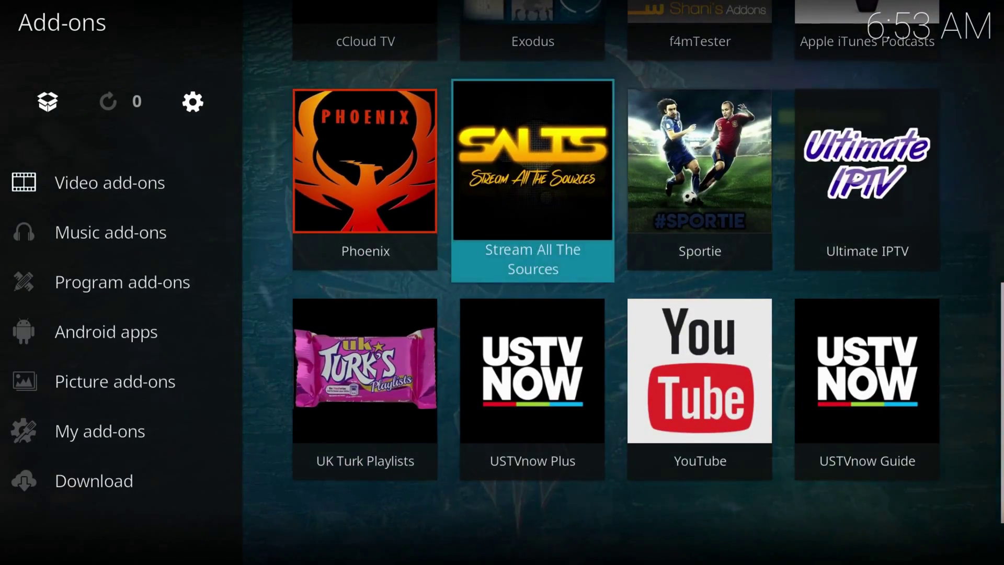
{"action": "key", "text": "Up"}
{"action": "key", "text": "Up"}
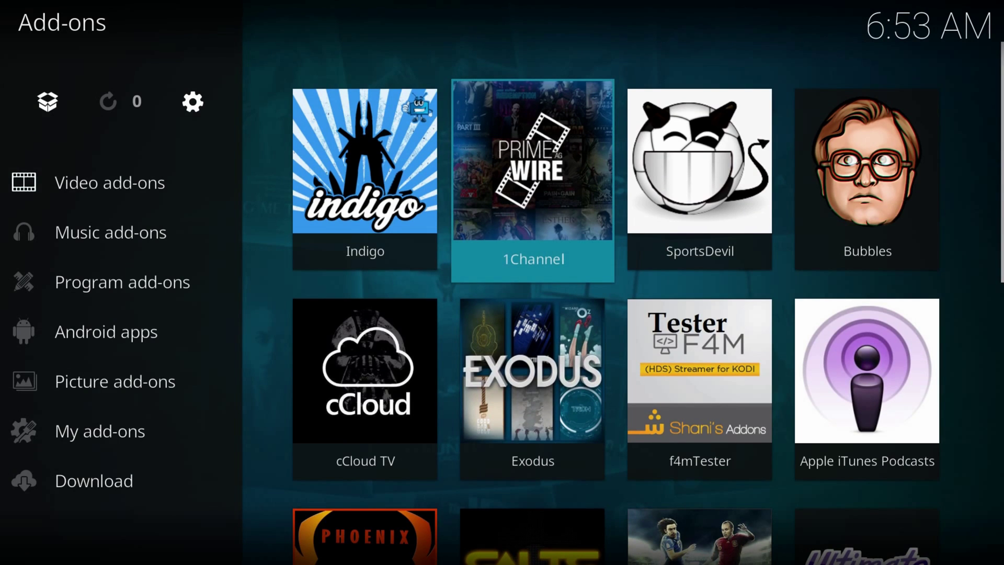
Step: Open the Movies section of the 1Channel add-on and go to its Search entry
{"action": "key", "text": "Return"}
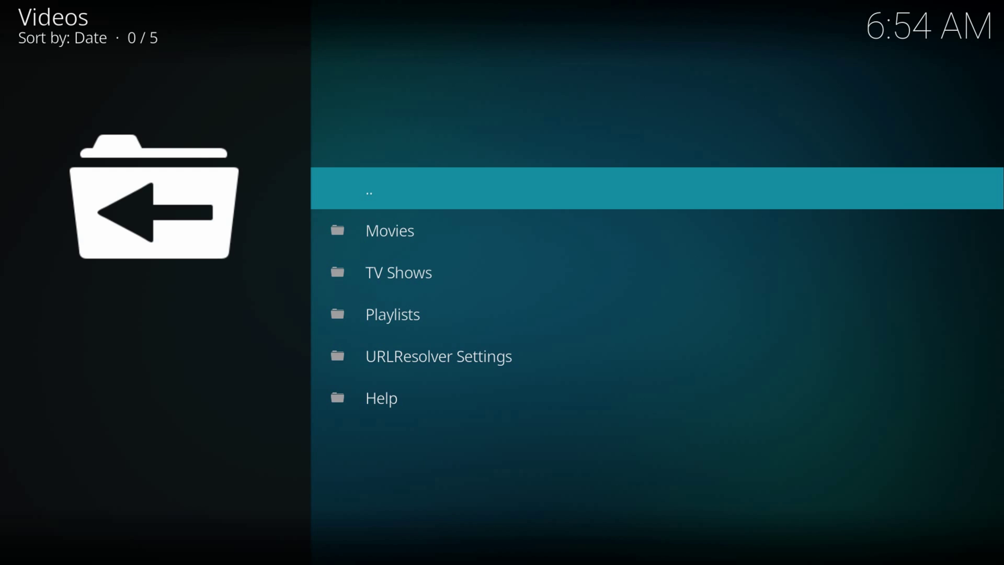
{"action": "key", "text": "Down"}
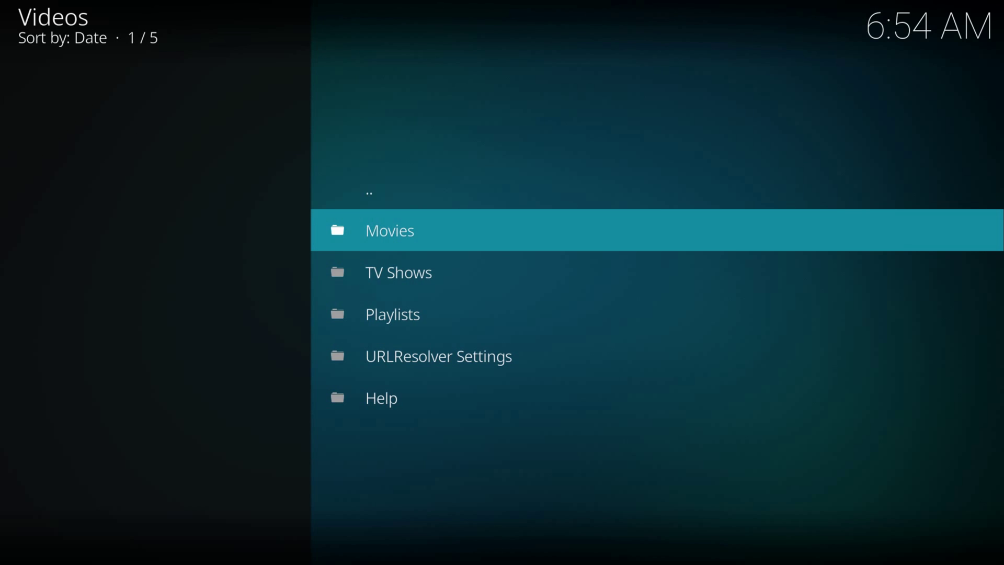
{"action": "key", "text": "Return"}
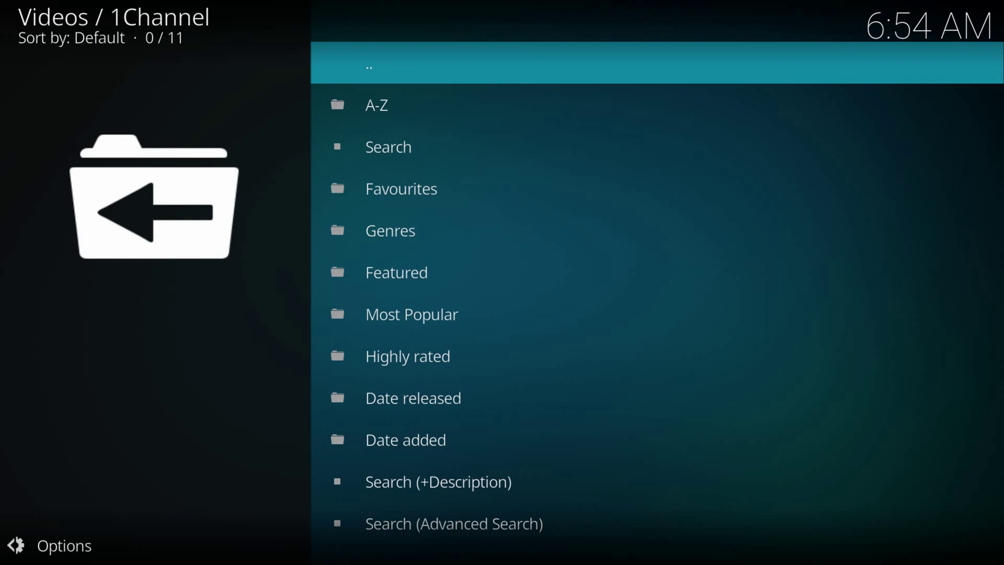
{"action": "key", "text": "Down"}
{"action": "key", "text": "Down"}
{"action": "key", "text": "Down"}
{"action": "key", "text": "Up"}
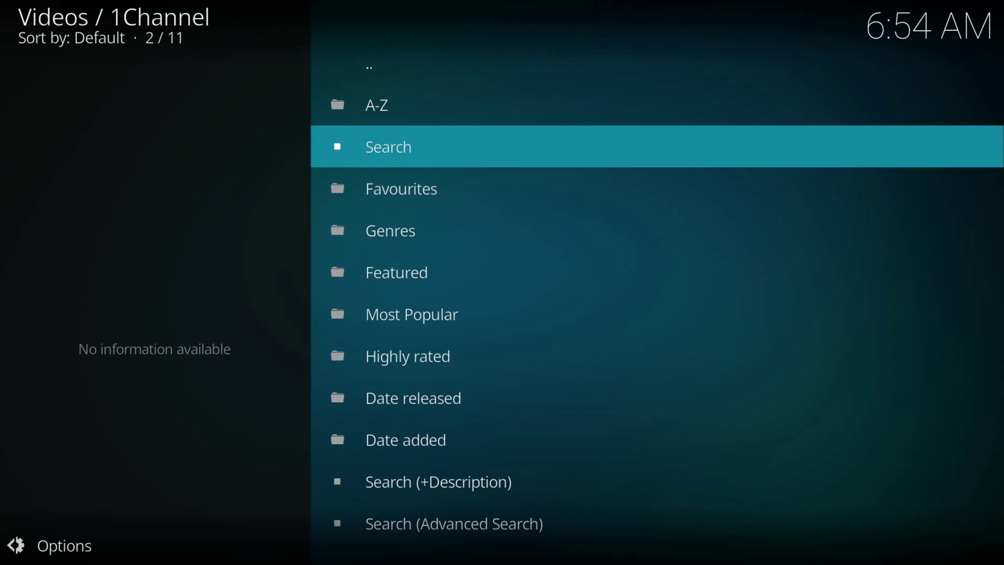